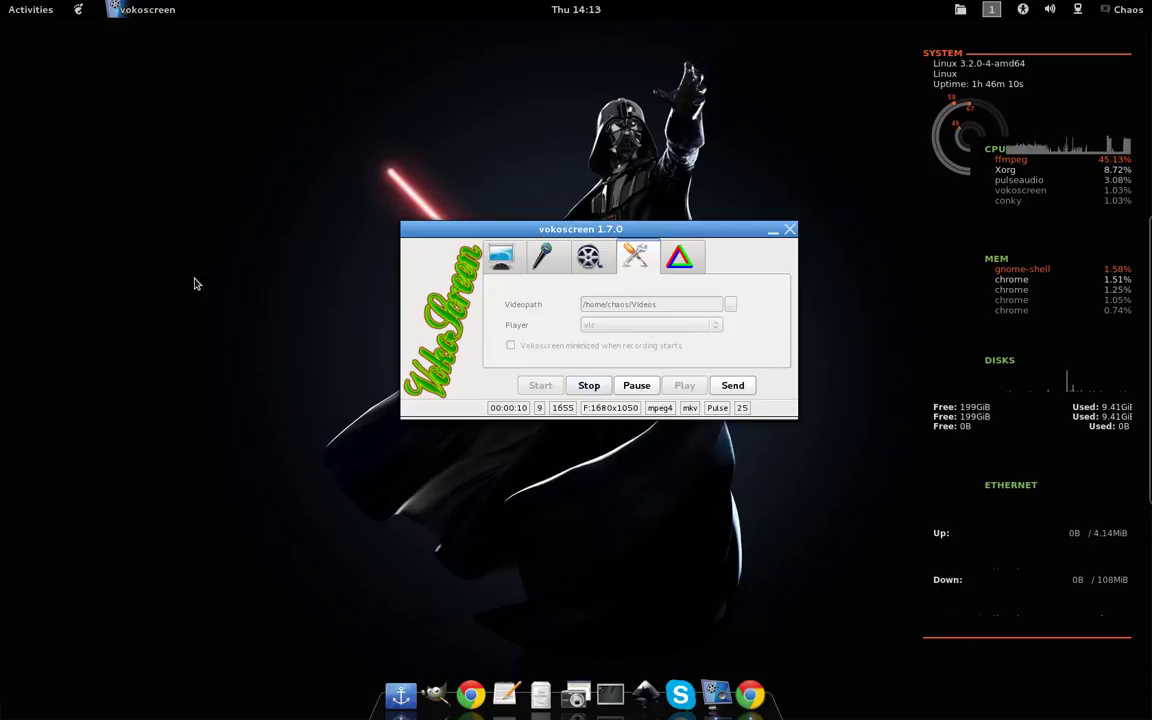
# Step: Switch to Chrome, bring up the TeeJee Tech TimeShift page, and minimize the browser to return to the desktop
pyautogui.hotkey('alt', 'Tab')
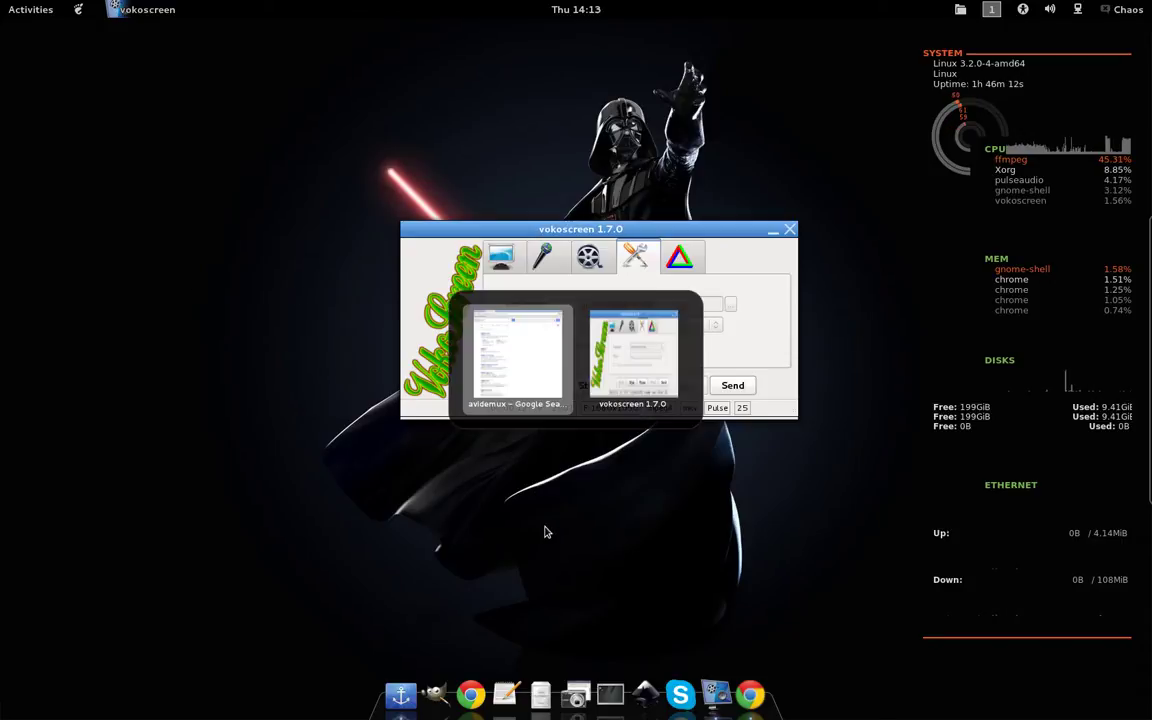
pyautogui.click(527, 358)
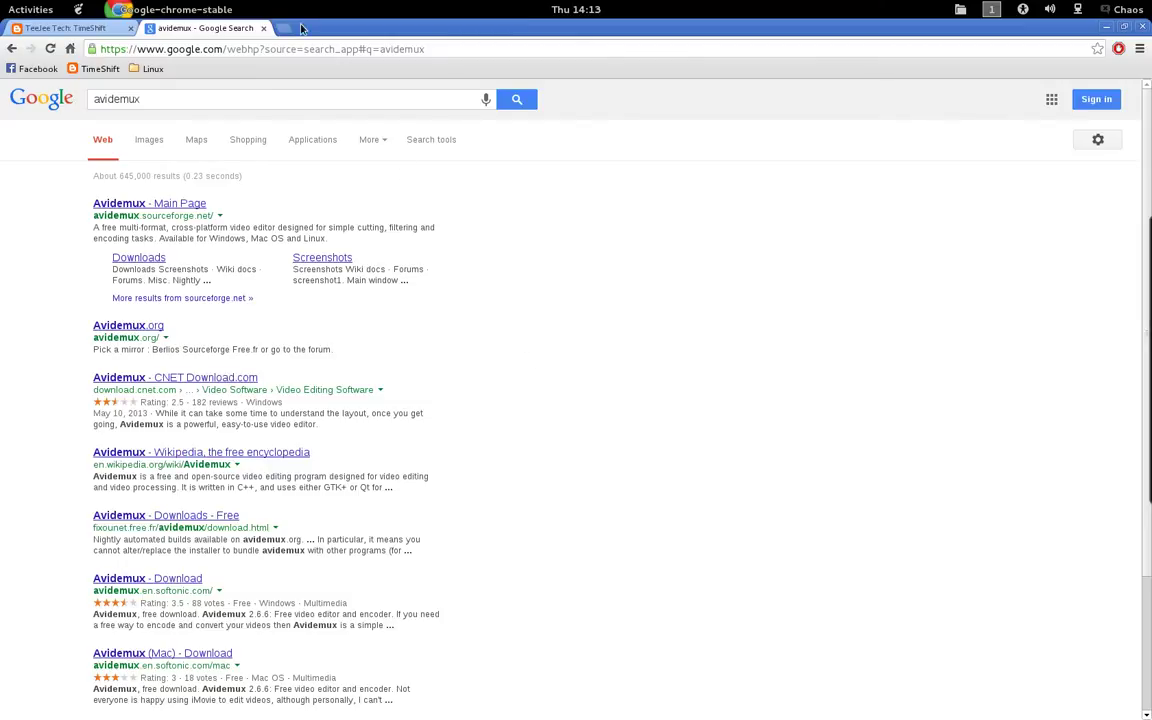
pyautogui.click(86, 31)
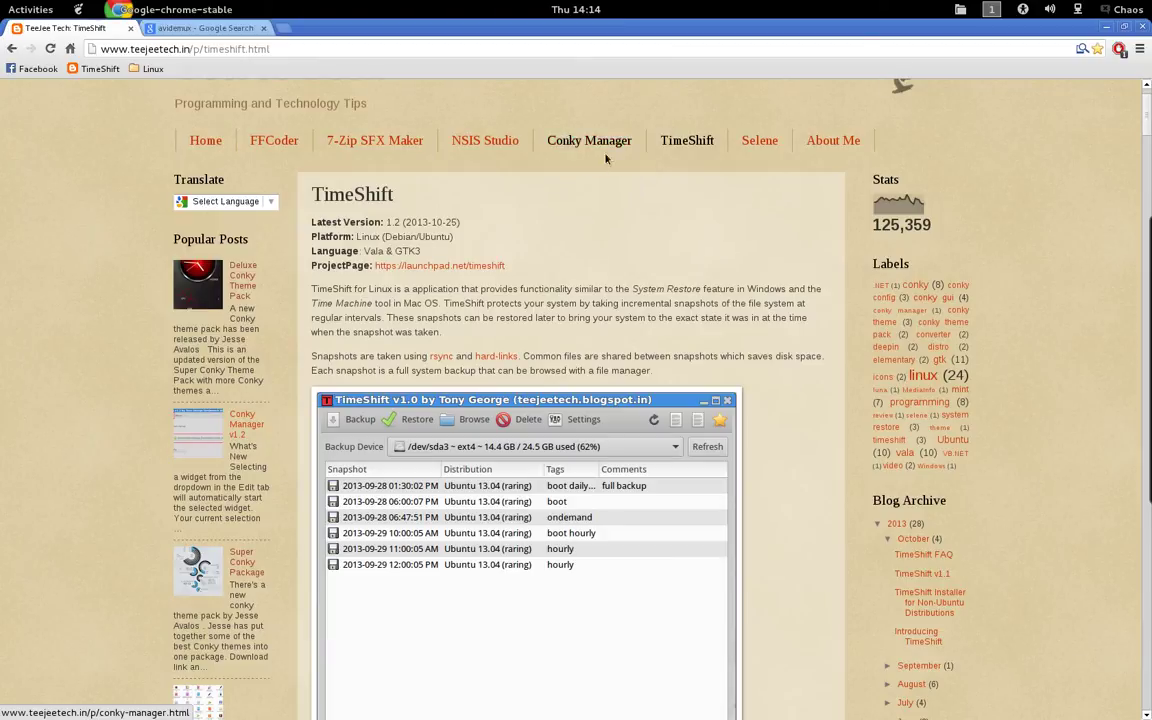
pyautogui.click(1106, 28)
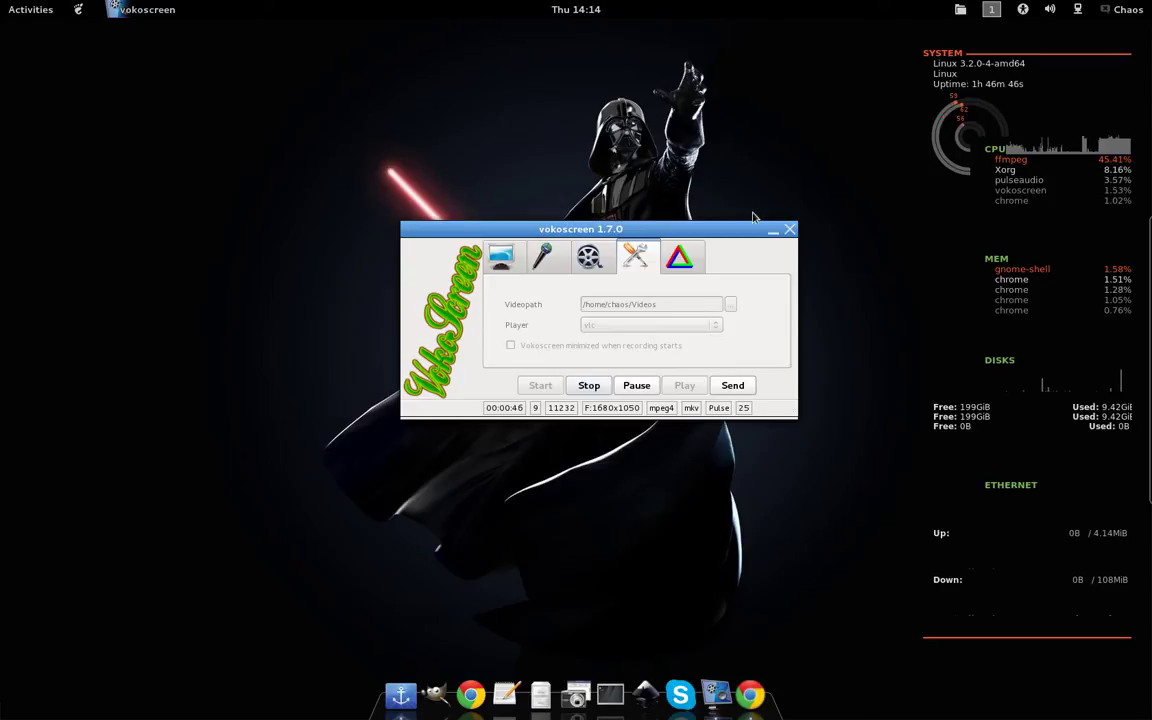
pyautogui.moveTo(738, 233); pyautogui.dragTo(693, 203)
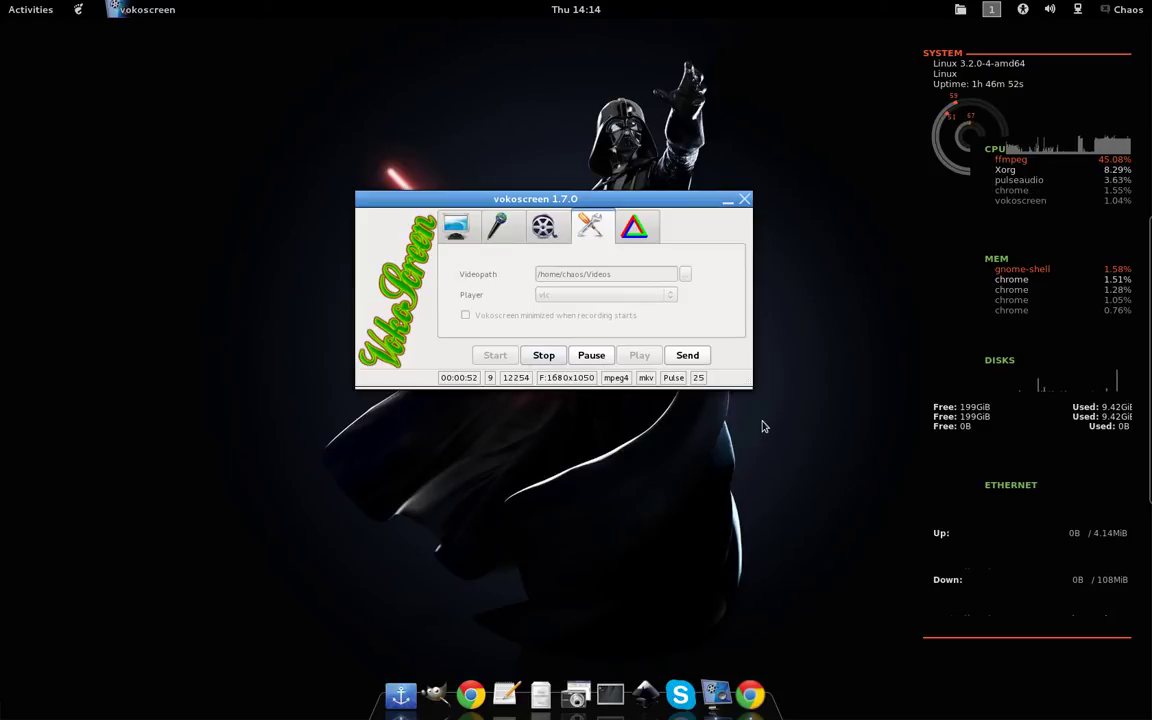
# Step: Switch back to Chrome and read the TimeShift page's introduction, example screenshot and feature descriptions
pyautogui.hotkey('alt', 'Tab')
pyautogui.press('Tab')
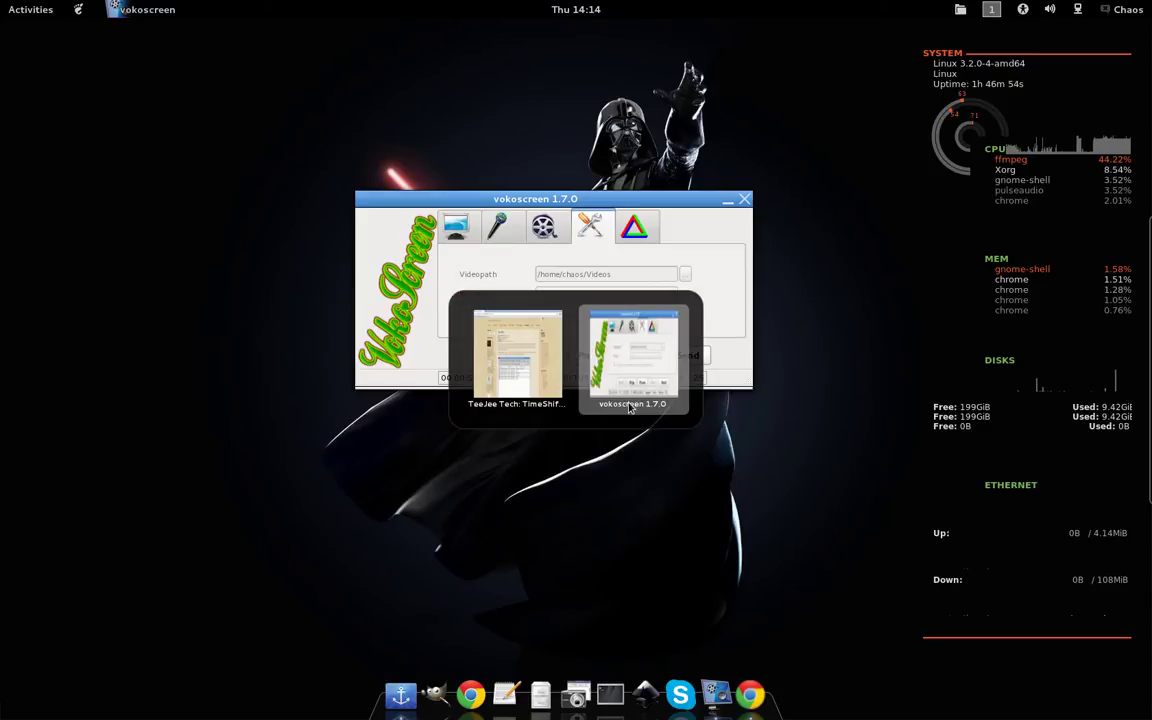
pyautogui.click(541, 368)
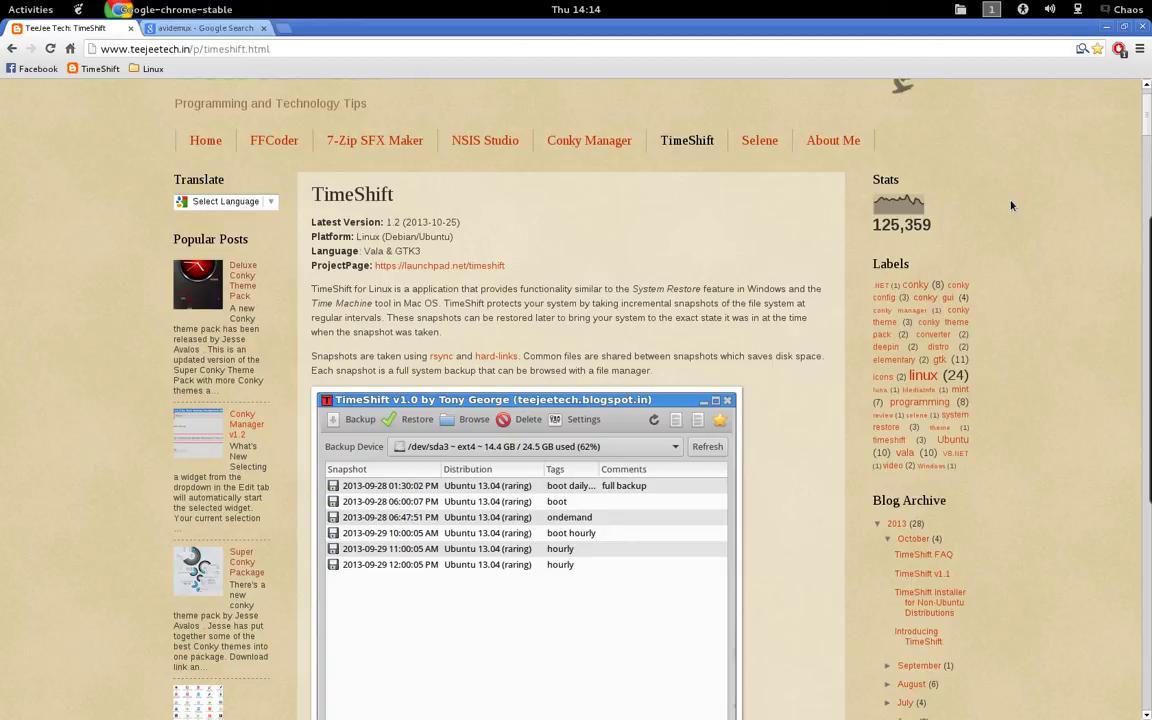
pyautogui.scroll(-4, 1011, 205)
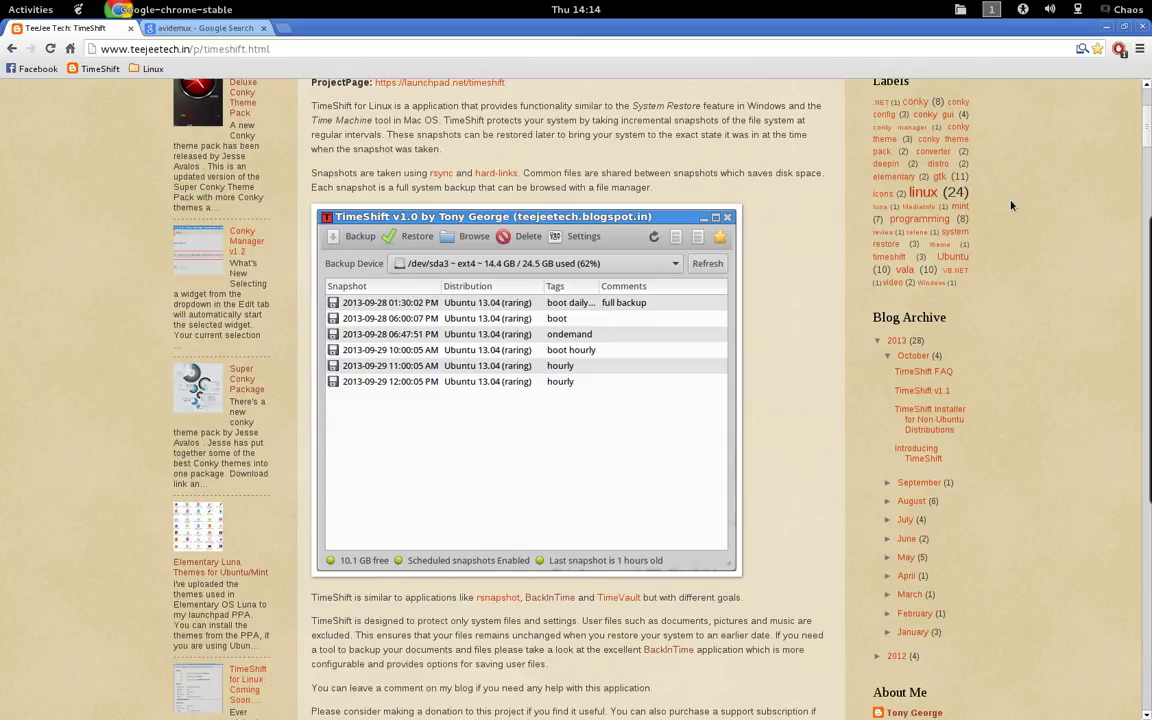
pyautogui.scroll(-1, 1011, 205)
pyautogui.scroll(5, 1011, 205)
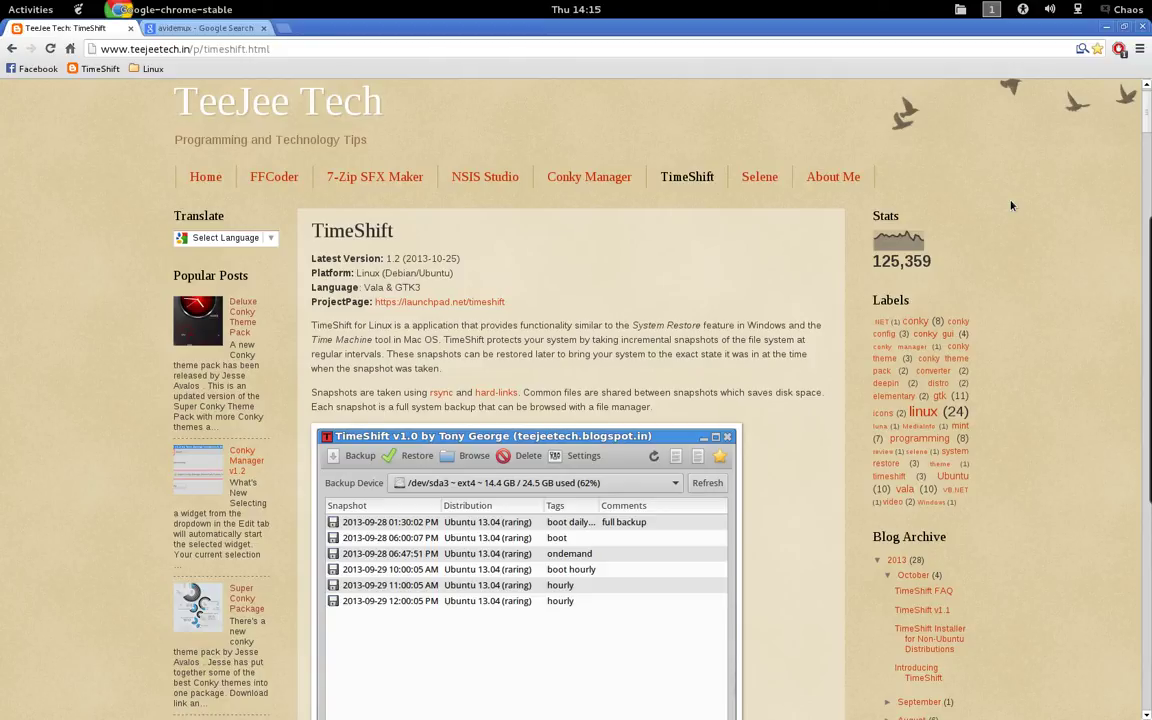
pyautogui.scroll(-6, 963, 238)
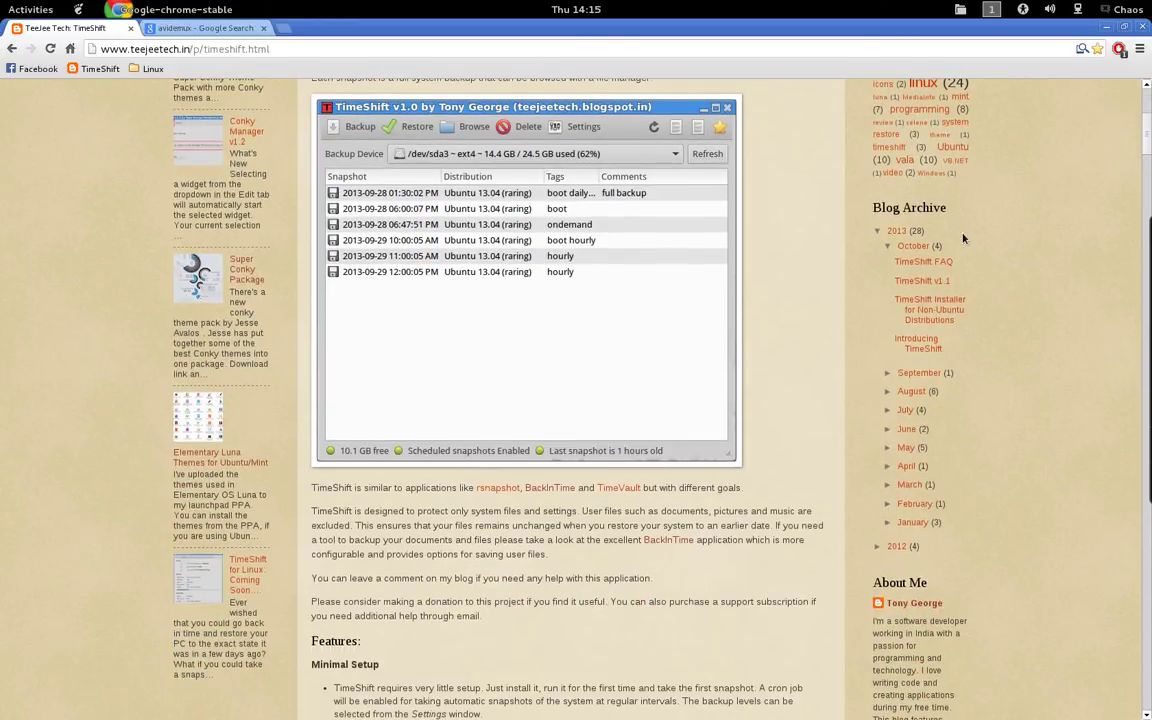
pyautogui.scroll(6, 963, 238)
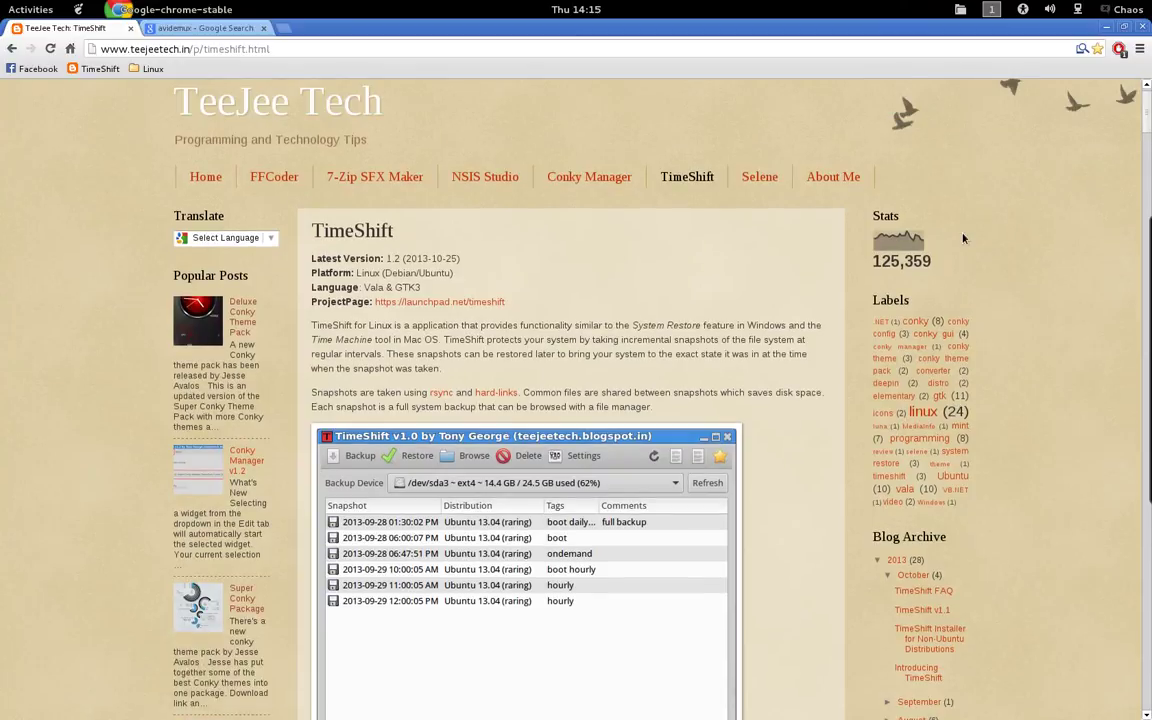
pyautogui.scroll(-3, 963, 238)
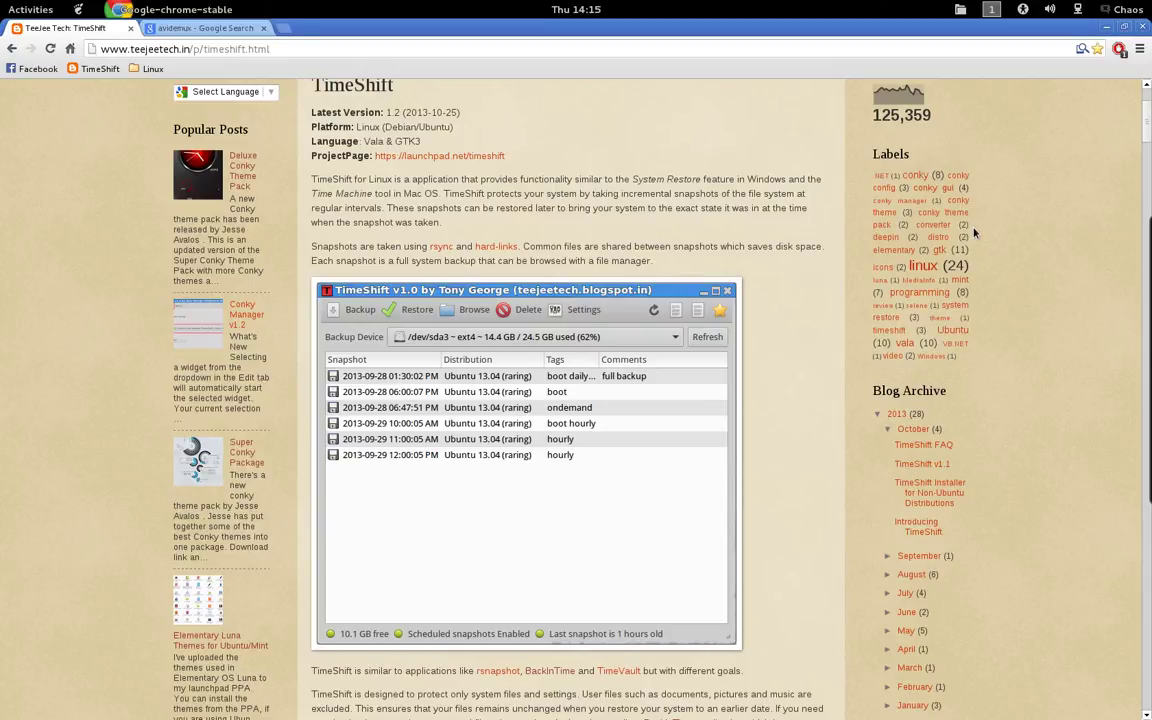
pyautogui.scroll(2, 975, 233)
pyautogui.scroll(-5, 975, 242)
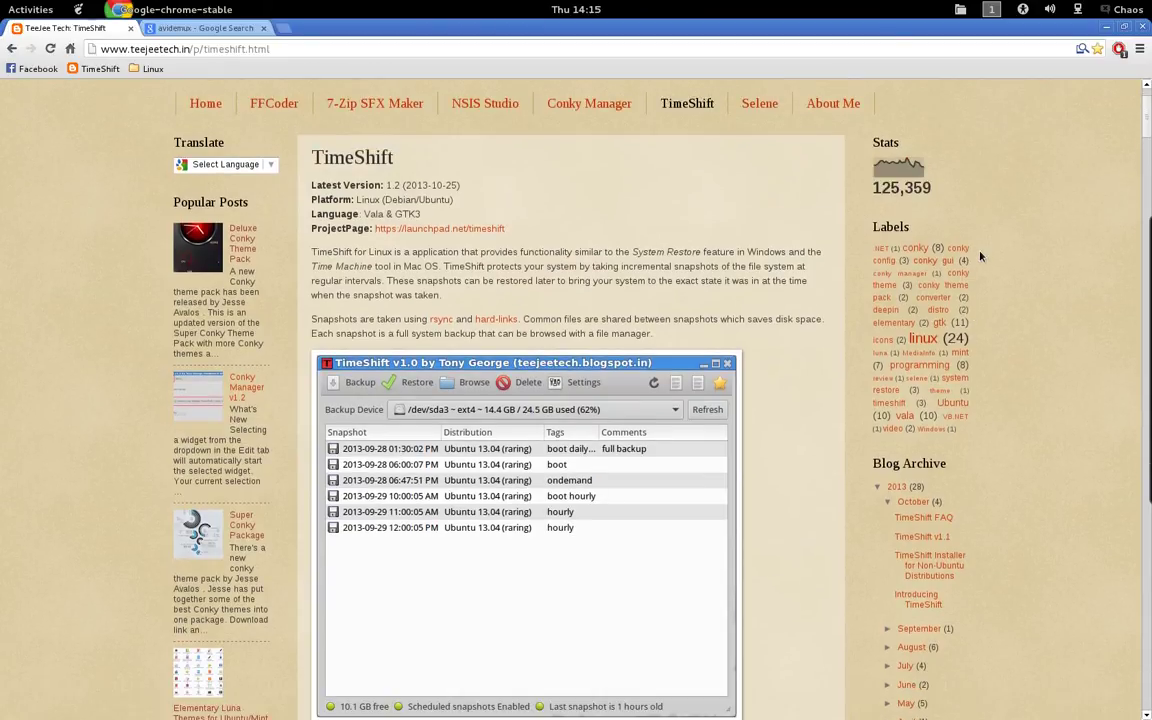
pyautogui.scroll(-1, 980, 257)
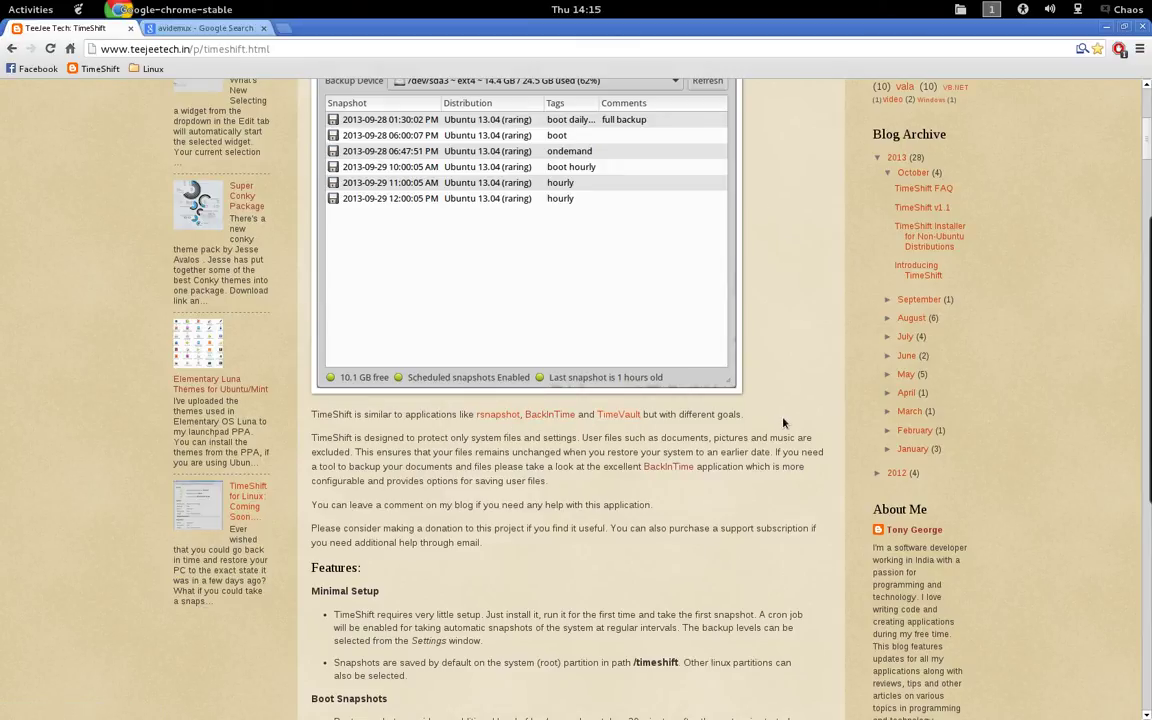
pyautogui.scroll(-3, 780, 415)
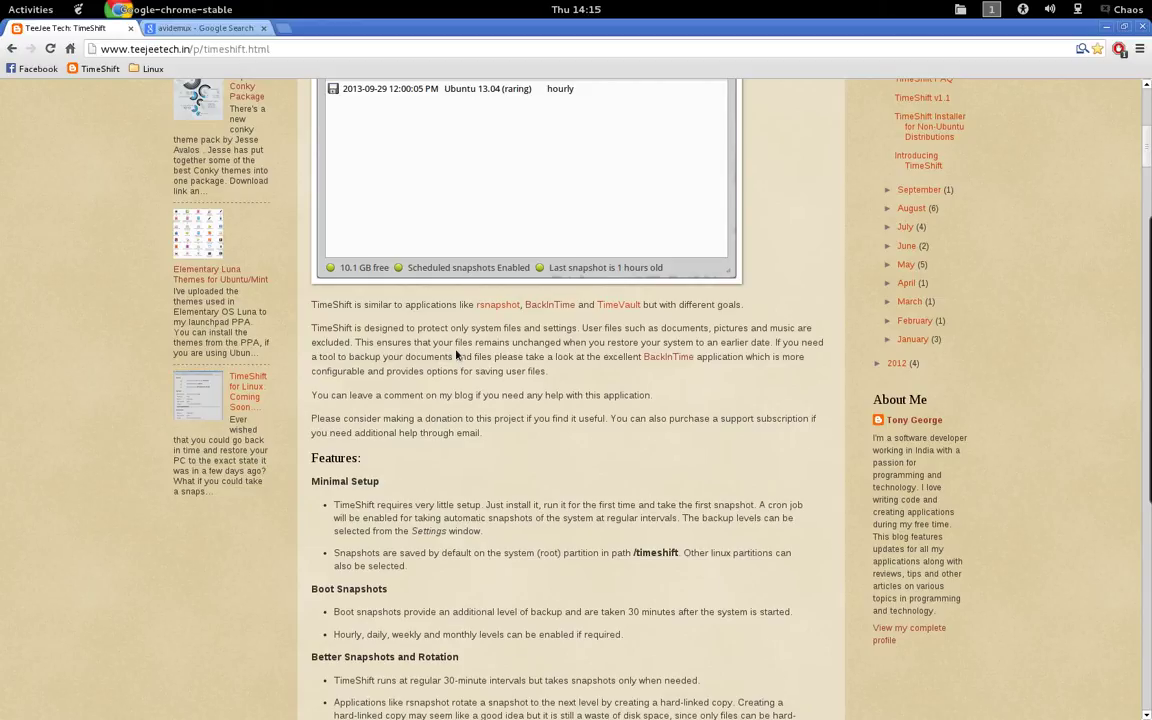
pyautogui.scroll(-1, 457, 355)
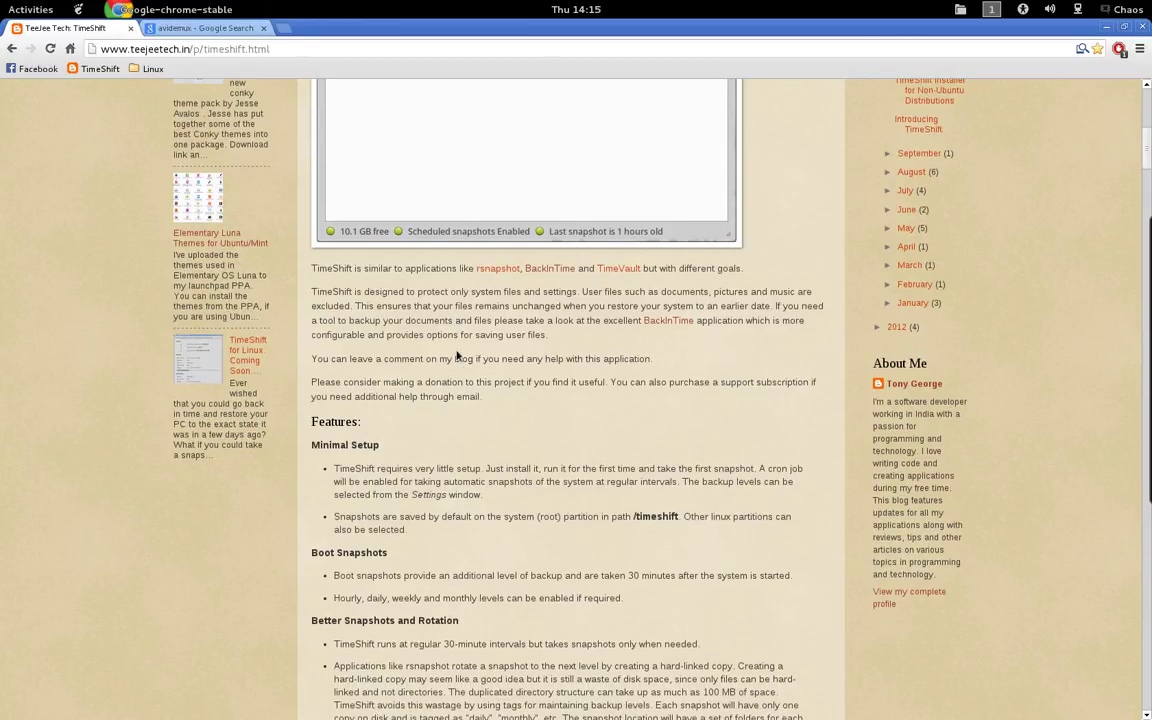
pyautogui.scroll(8, 457, 355)
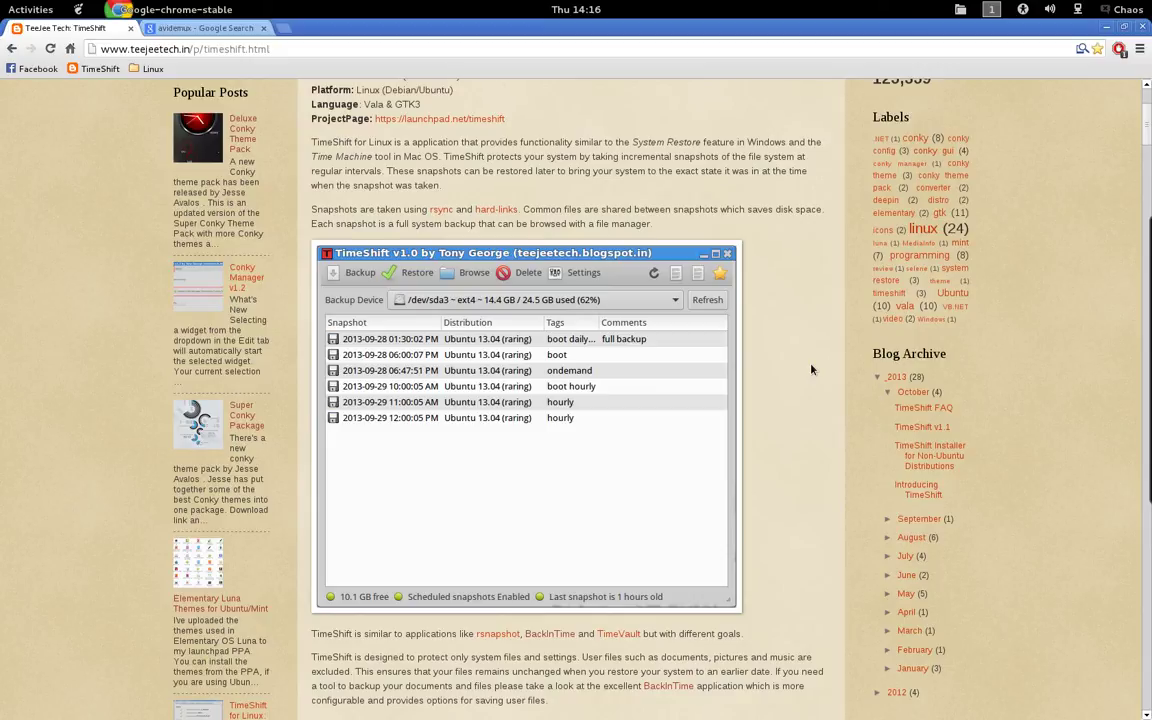
pyautogui.scroll(-1, 811, 370)
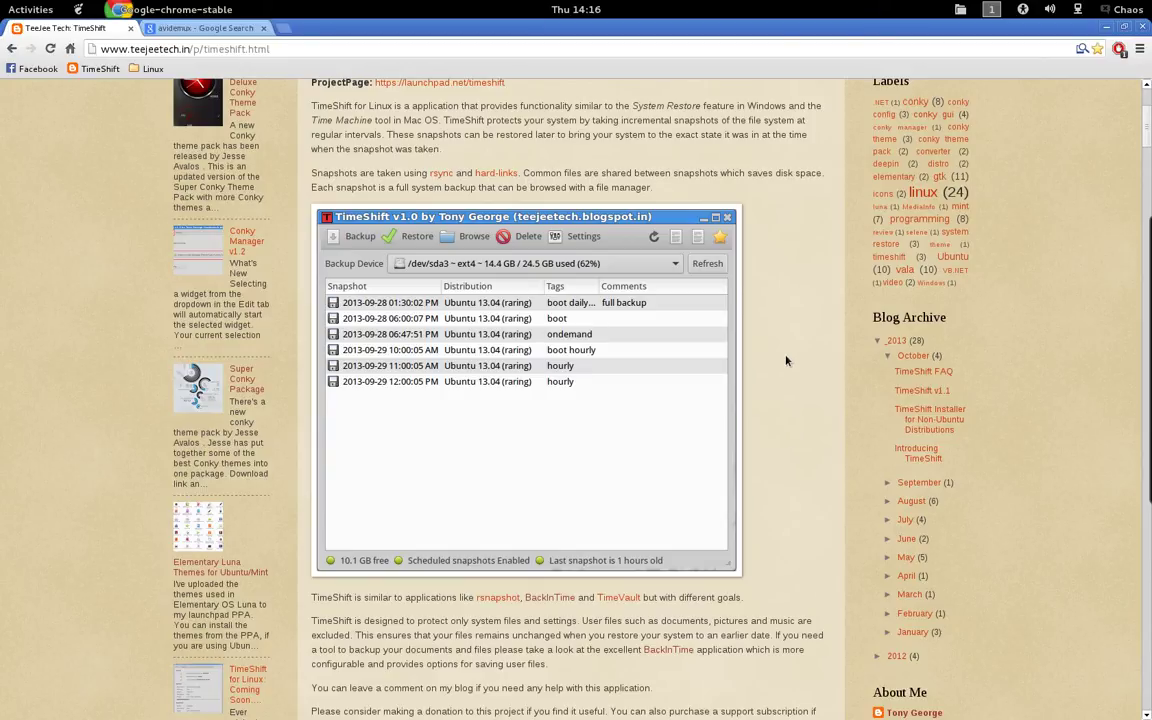
pyautogui.scroll(1, 786, 360)
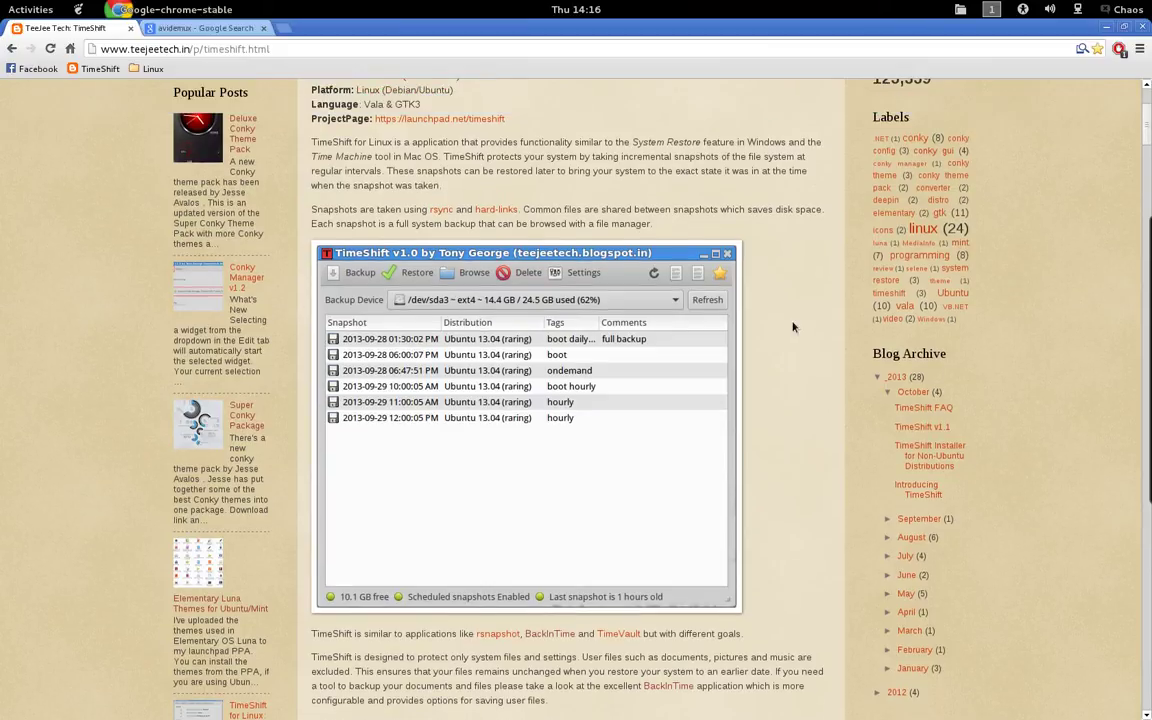
# Step: Minimize the browser and launch TimeShift from the System Tools applications, authorizing it with the administrative password
pyautogui.click(1106, 28)
pyautogui.click(33, 14)
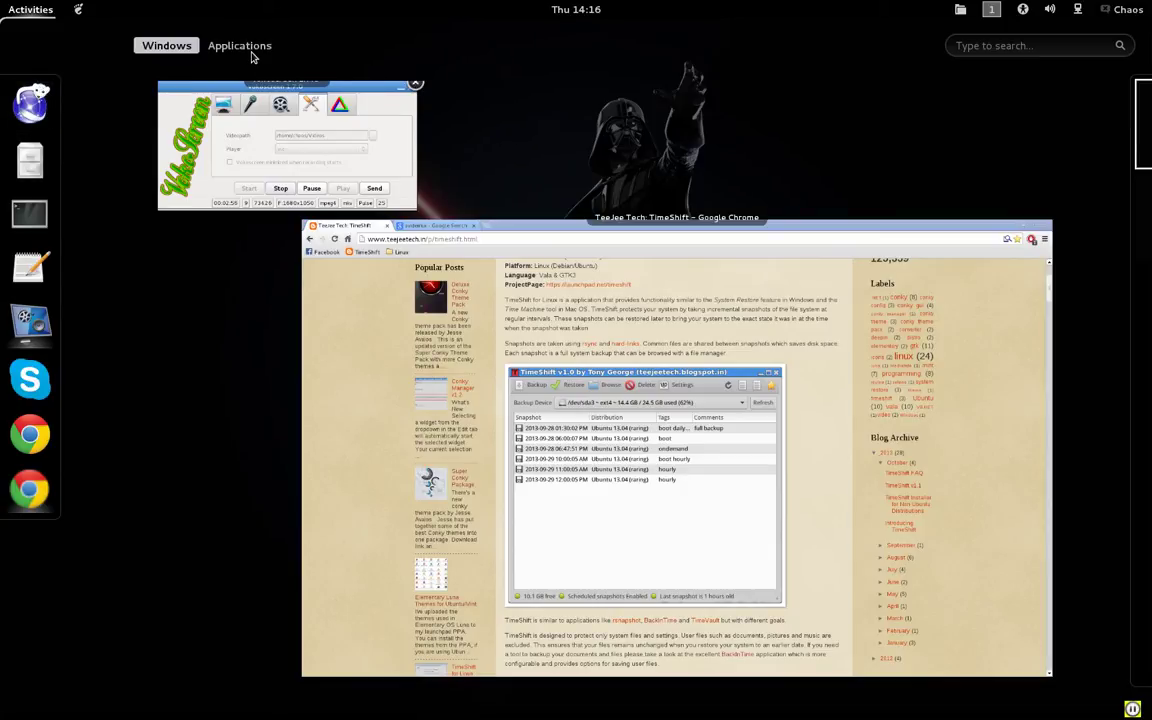
pyautogui.click(250, 50)
pyautogui.click(1020, 330)
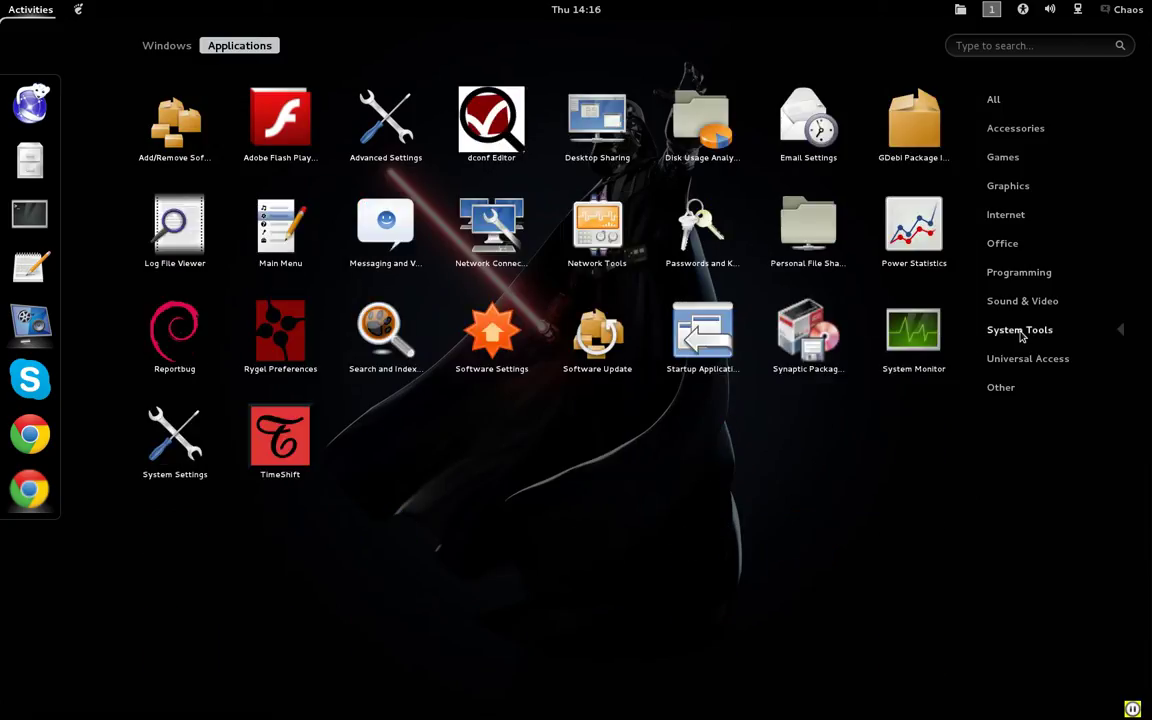
pyautogui.click(280, 440)
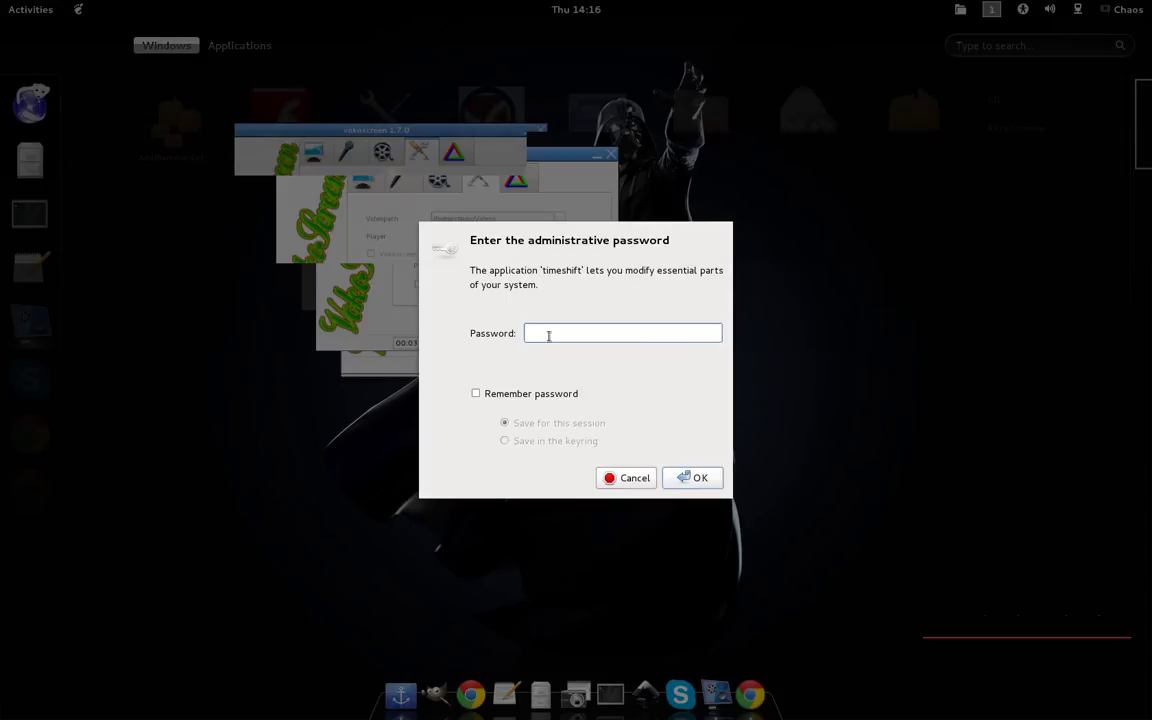
pyautogui.write('************')
pyautogui.press('Return')
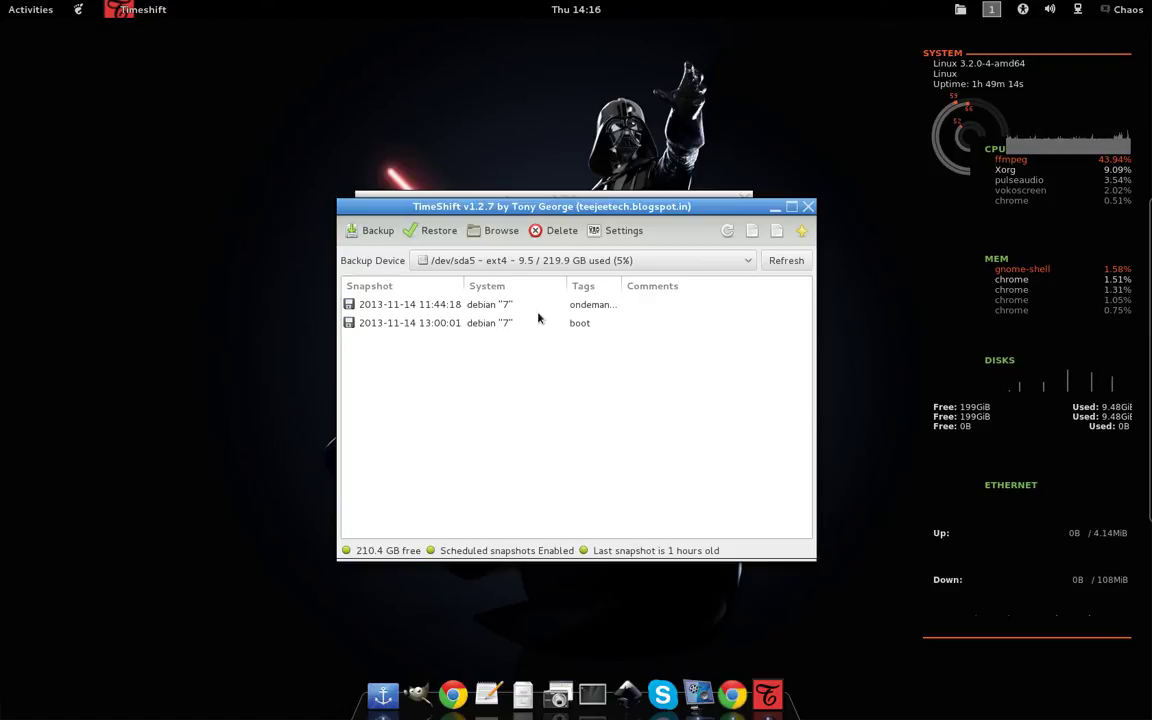
pyautogui.click(583, 311)
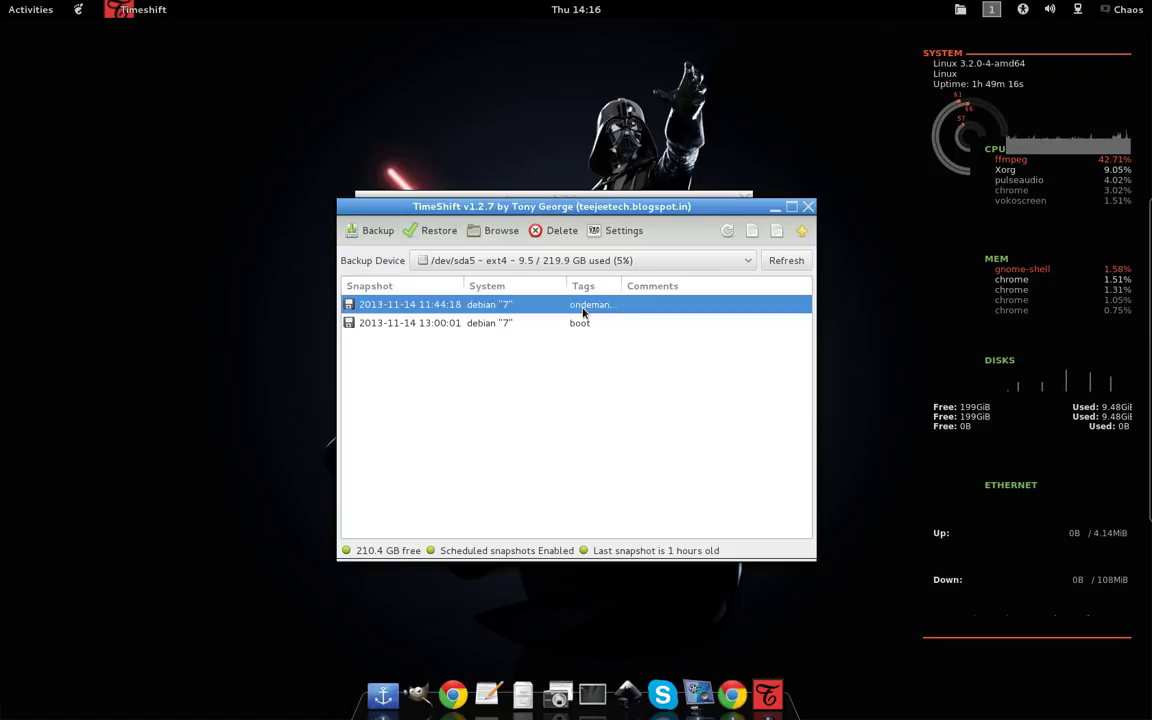
pyautogui.click(581, 326)
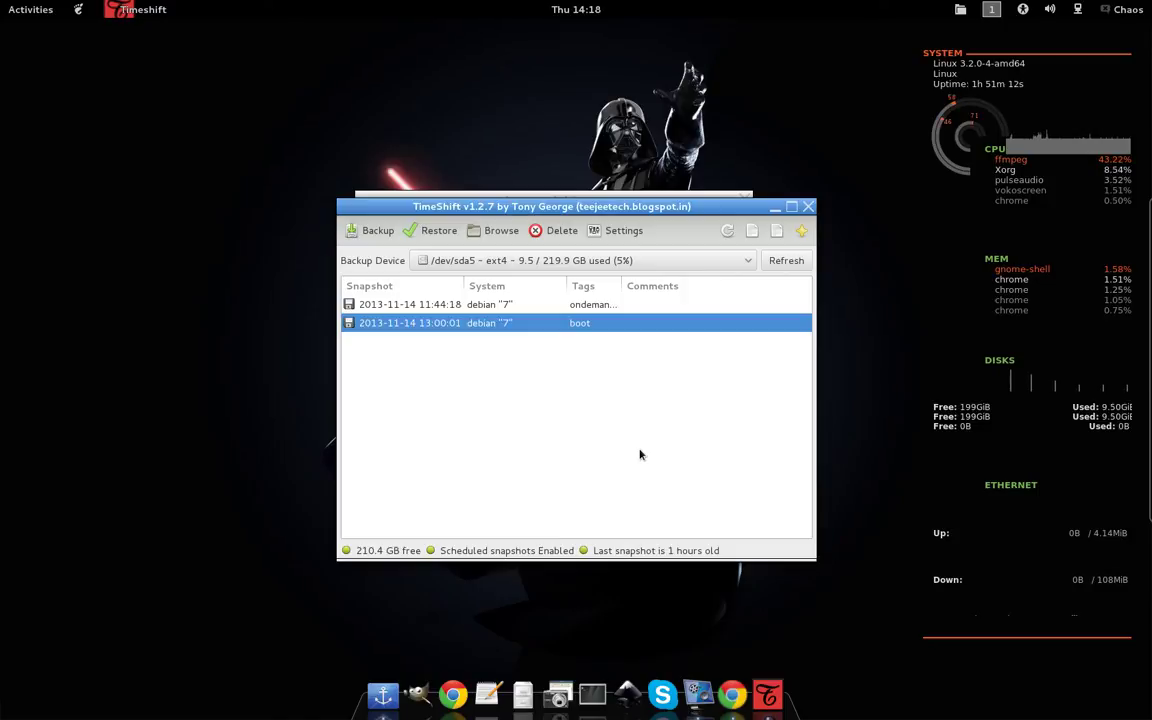
pyautogui.click(501, 231)
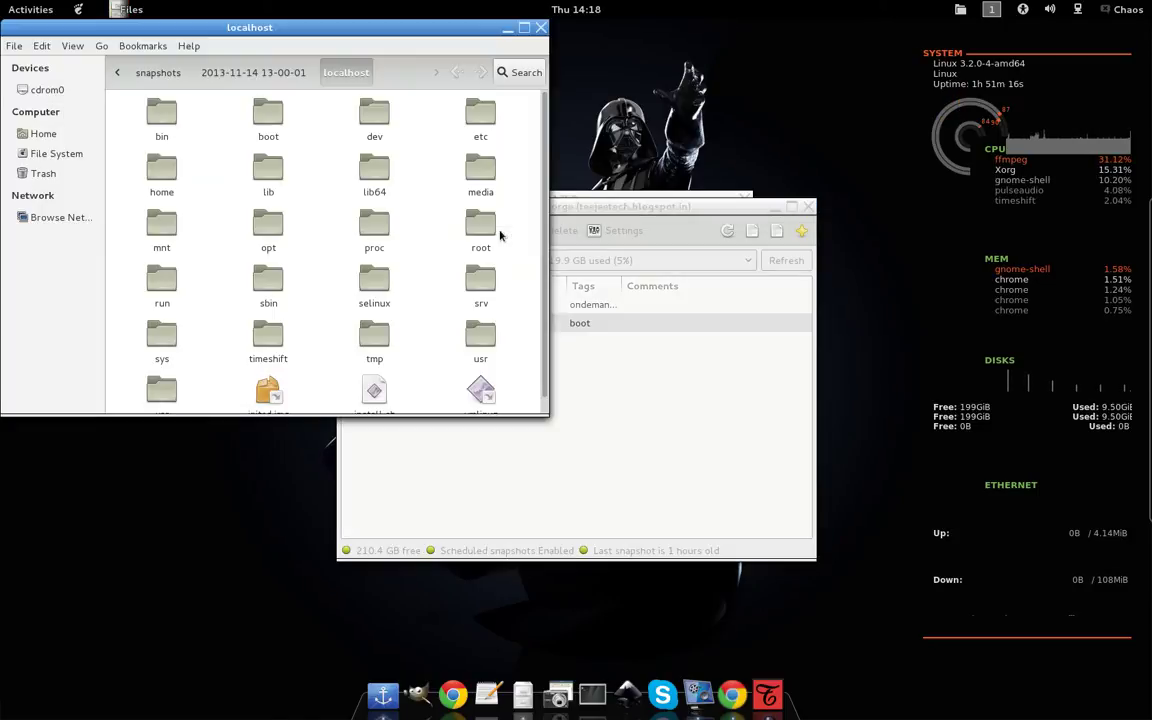
pyautogui.scroll(-1, 497, 260)
pyautogui.scroll(1, 500, 245)
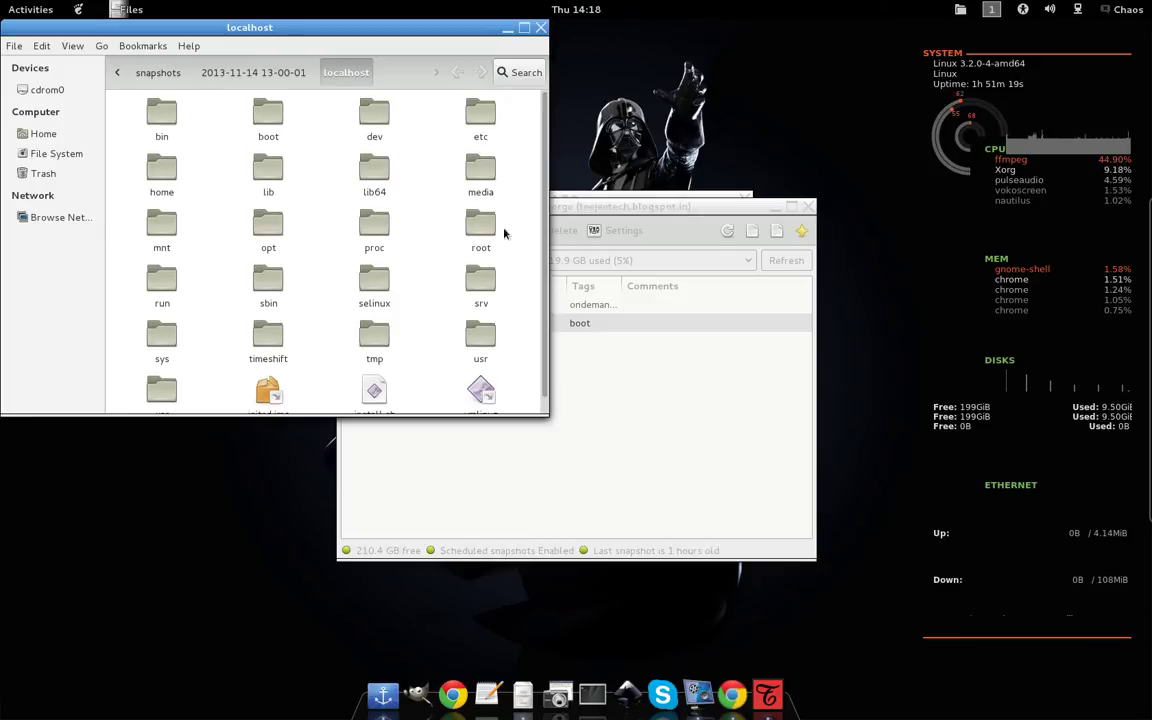
pyautogui.click(541, 29)
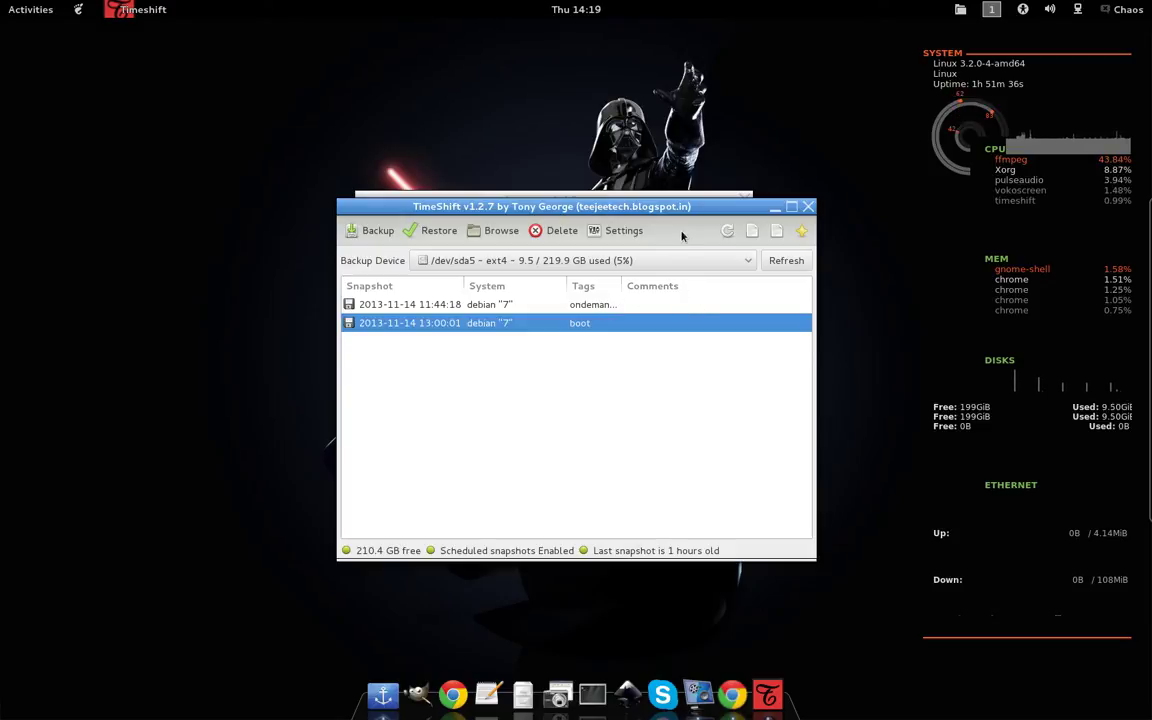
# Step: Review TimeShift's schedule, auto-remove and advanced settings, toggling the Daily level off and on again, and save them
pyautogui.click(595, 231)
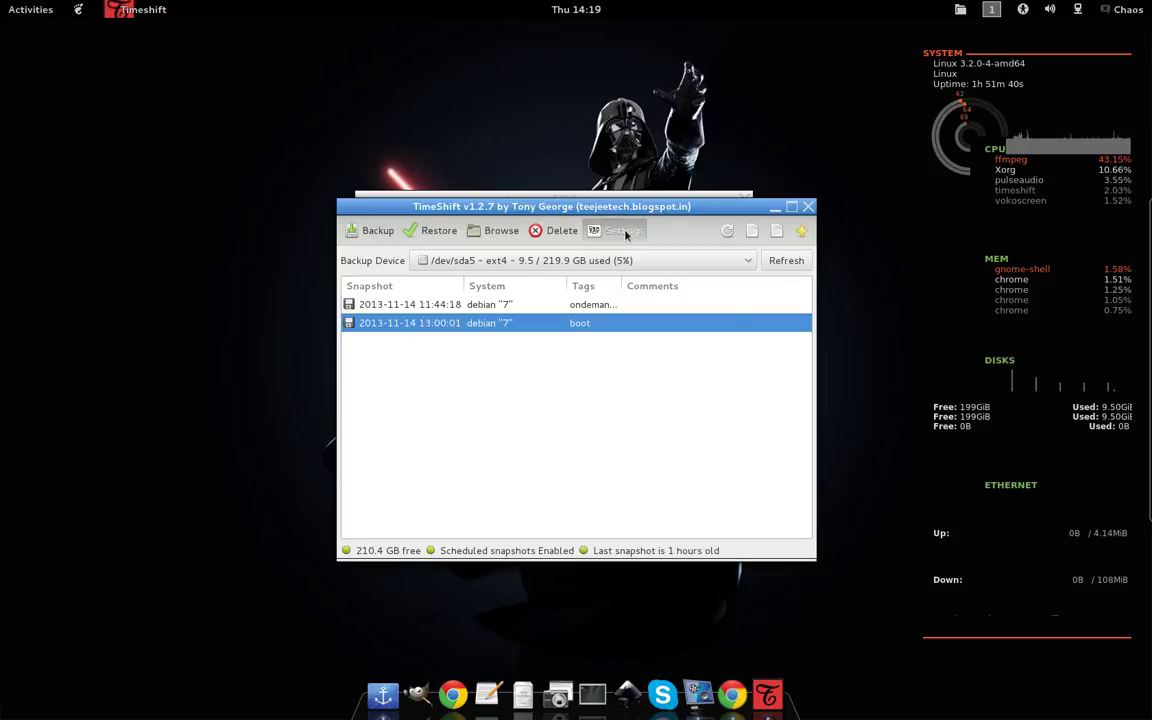
pyautogui.click(457, 343)
pyautogui.click(457, 343)
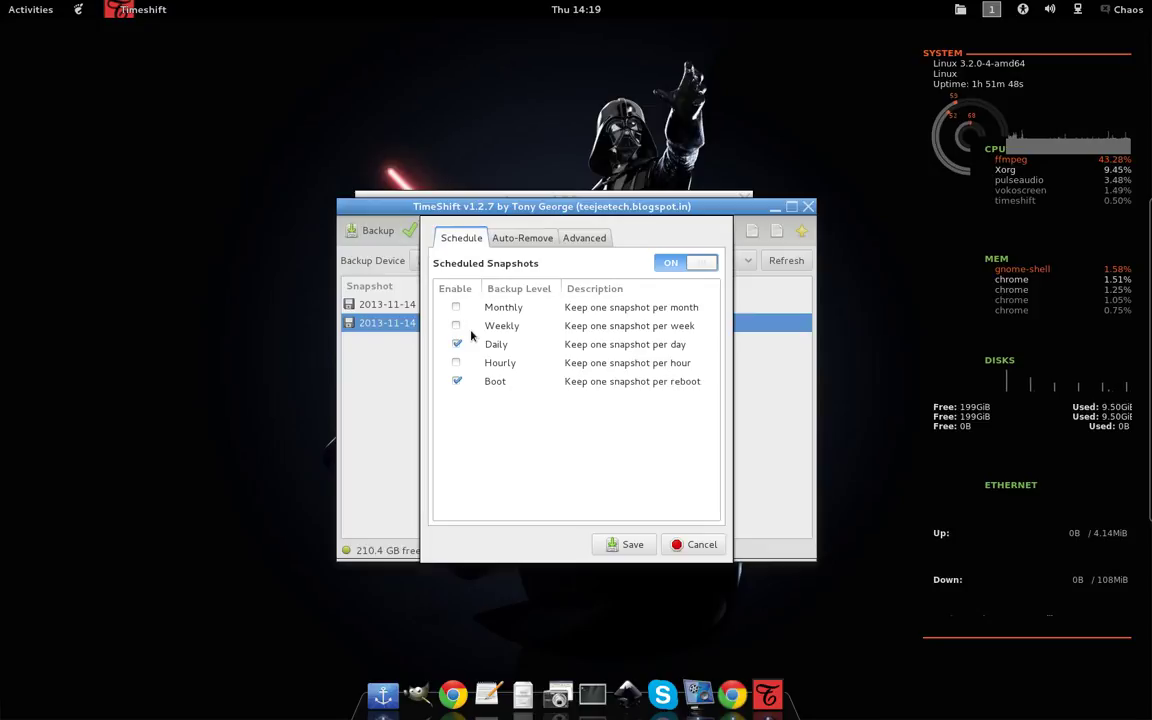
pyautogui.click(524, 240)
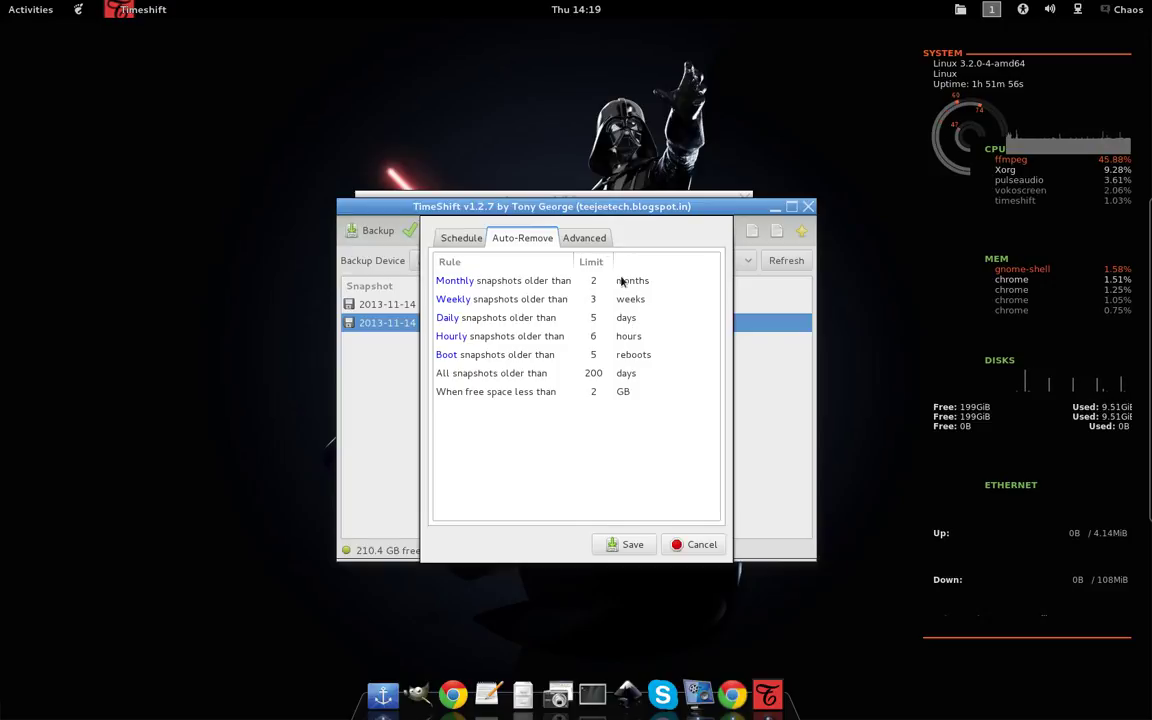
pyautogui.click(593, 243)
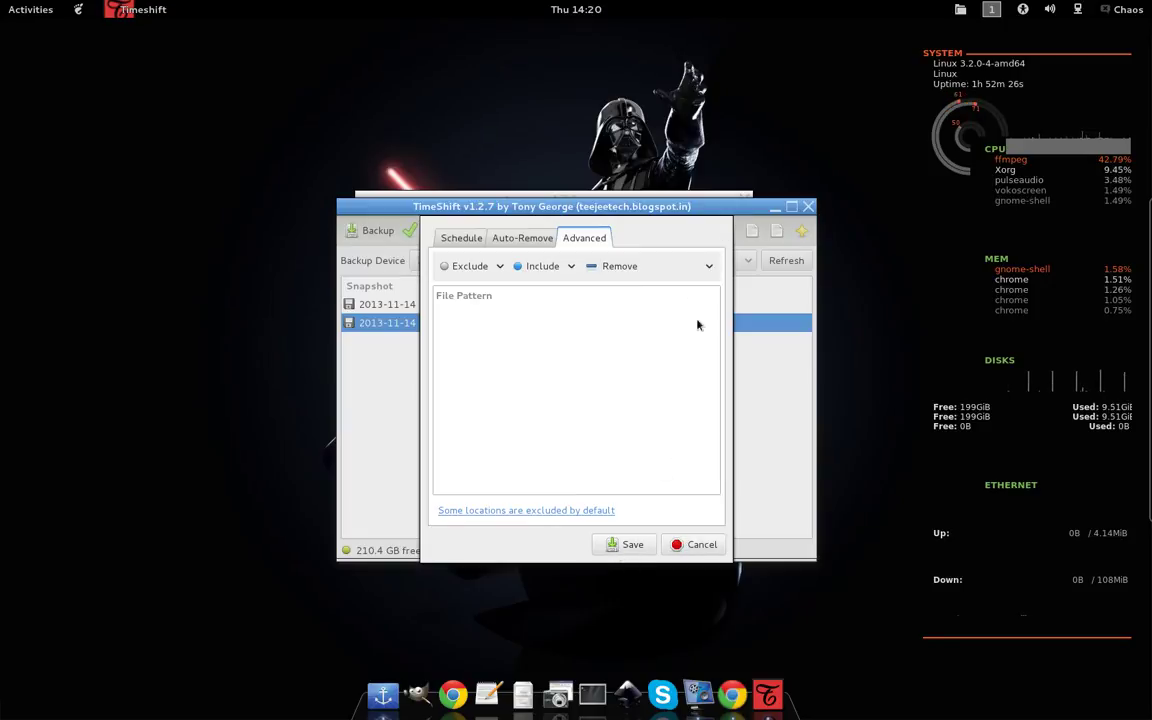
pyautogui.click(625, 544)
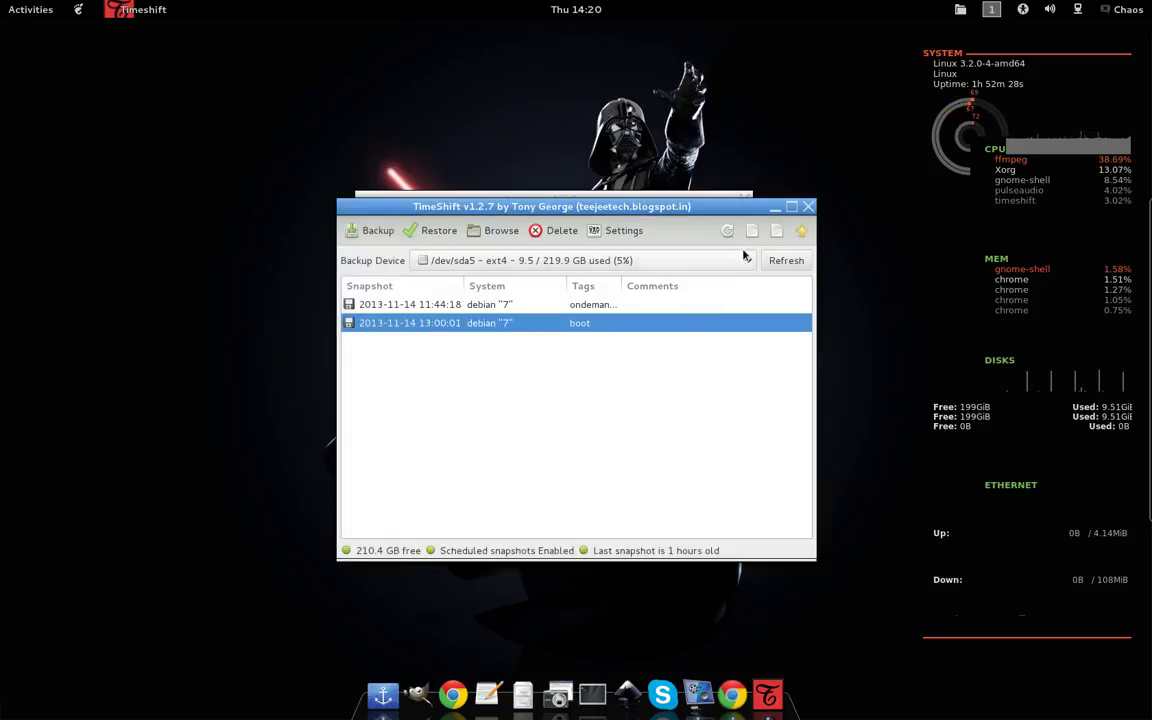
# Step: Move the TimeShift window slightly up and to the left on the desktop
pyautogui.moveTo(726, 215); pyautogui.dragTo(681, 209)
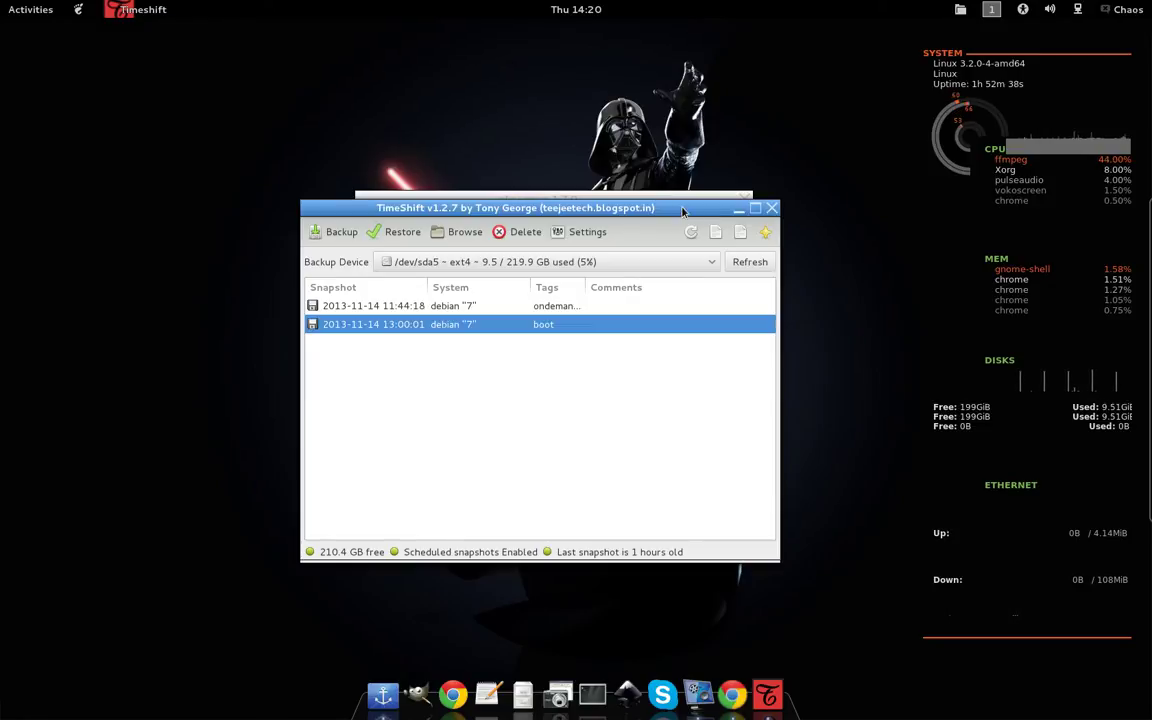
pyautogui.moveTo(675, 213); pyautogui.dragTo(667, 174)
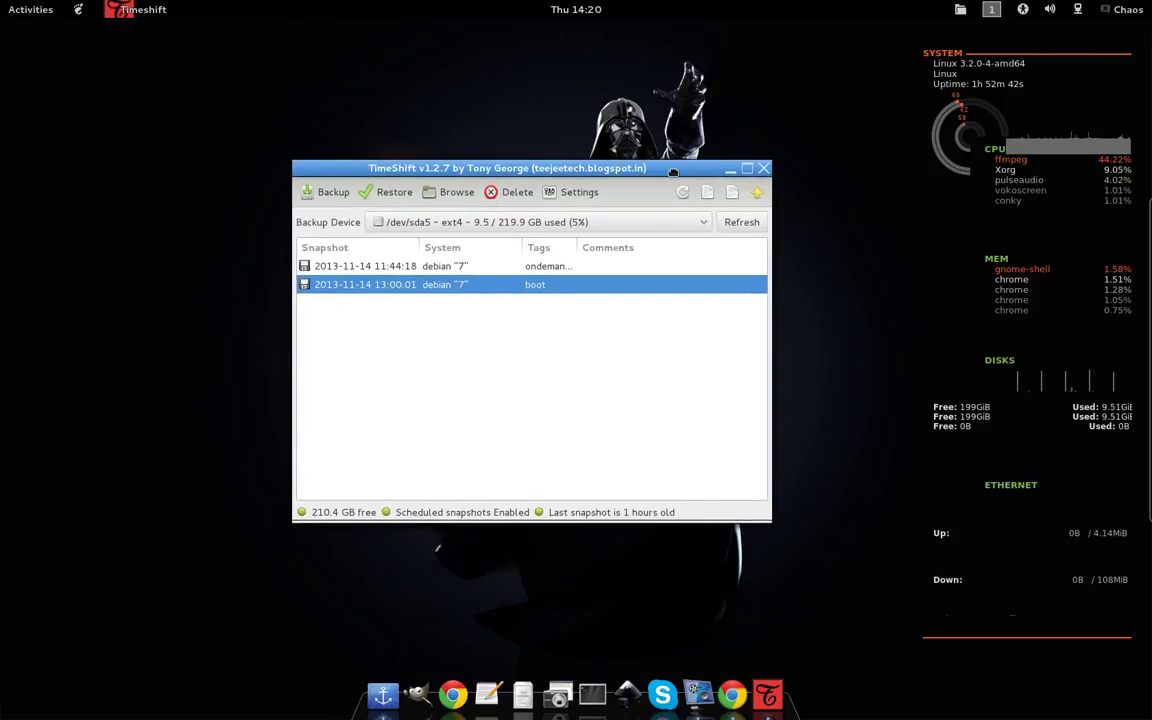
# Step: Close TimeShift and switch to the Chrome window showing the TimeShift web page
pyautogui.moveTo(678, 175); pyautogui.dragTo(701, 175)
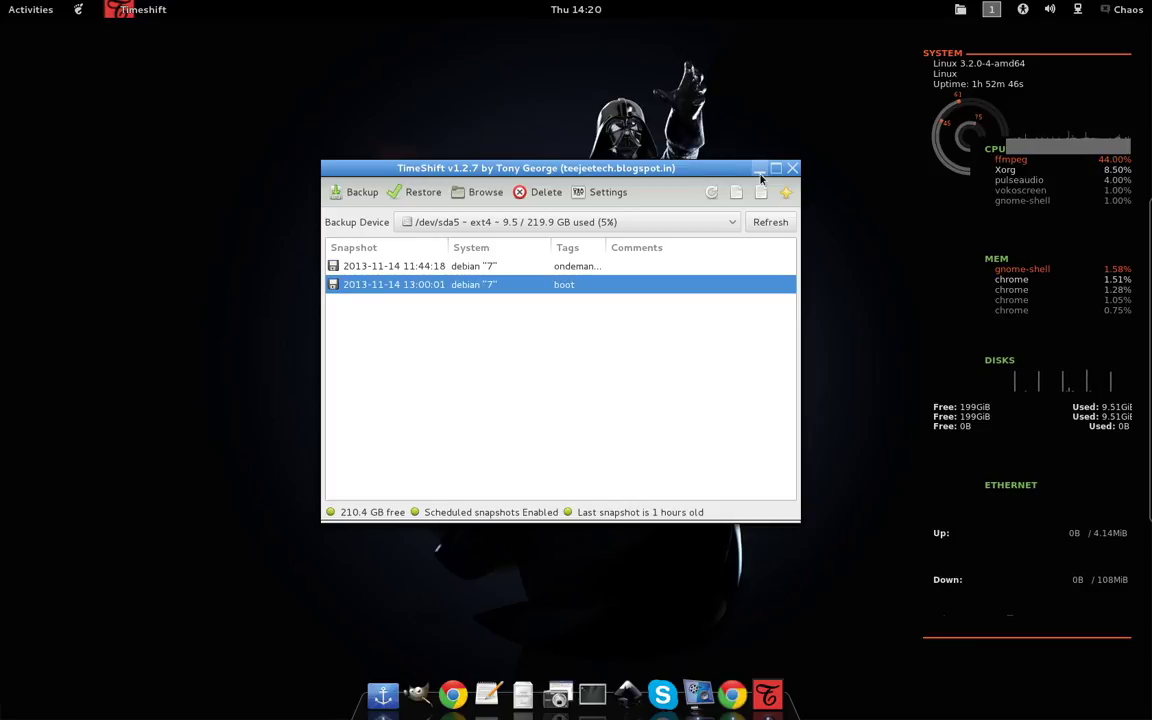
pyautogui.click(793, 169)
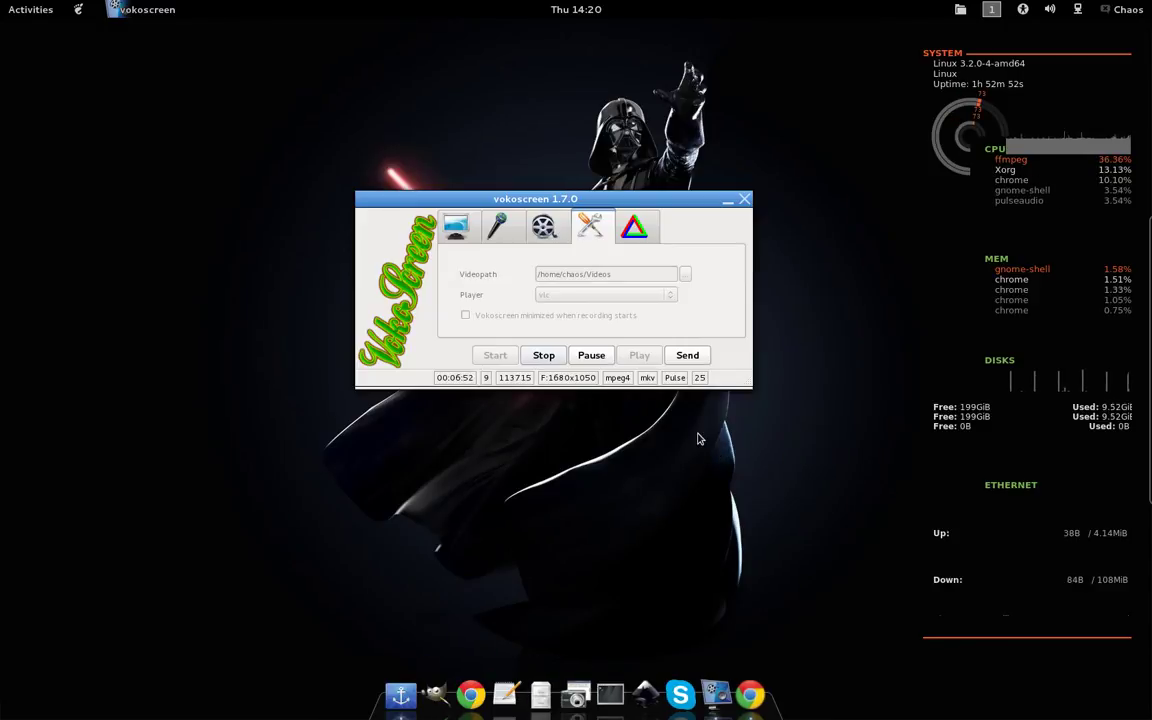
pyautogui.hotkey('alt', 'Tab')
pyautogui.press('Tab')
pyautogui.click(541, 362)
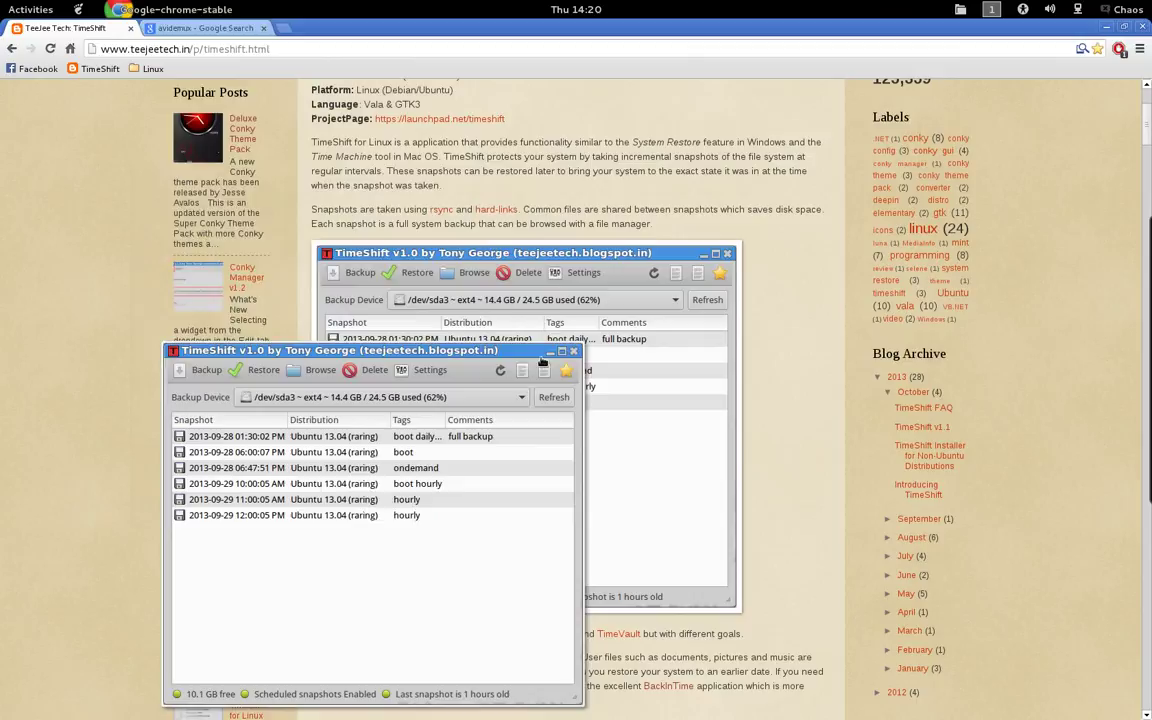
# Step: Highlight the TimeShift page's web address and look through the page's introduction and feature descriptions
pyautogui.scroll(3, 676, 243)
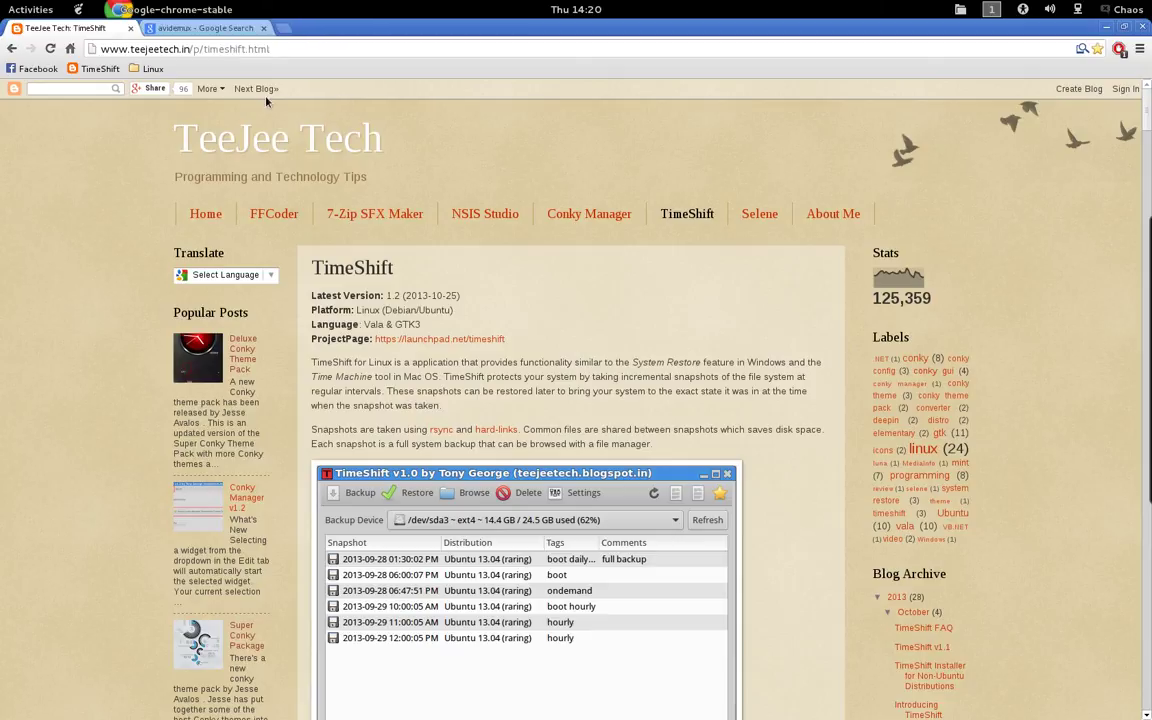
pyautogui.click(234, 48)
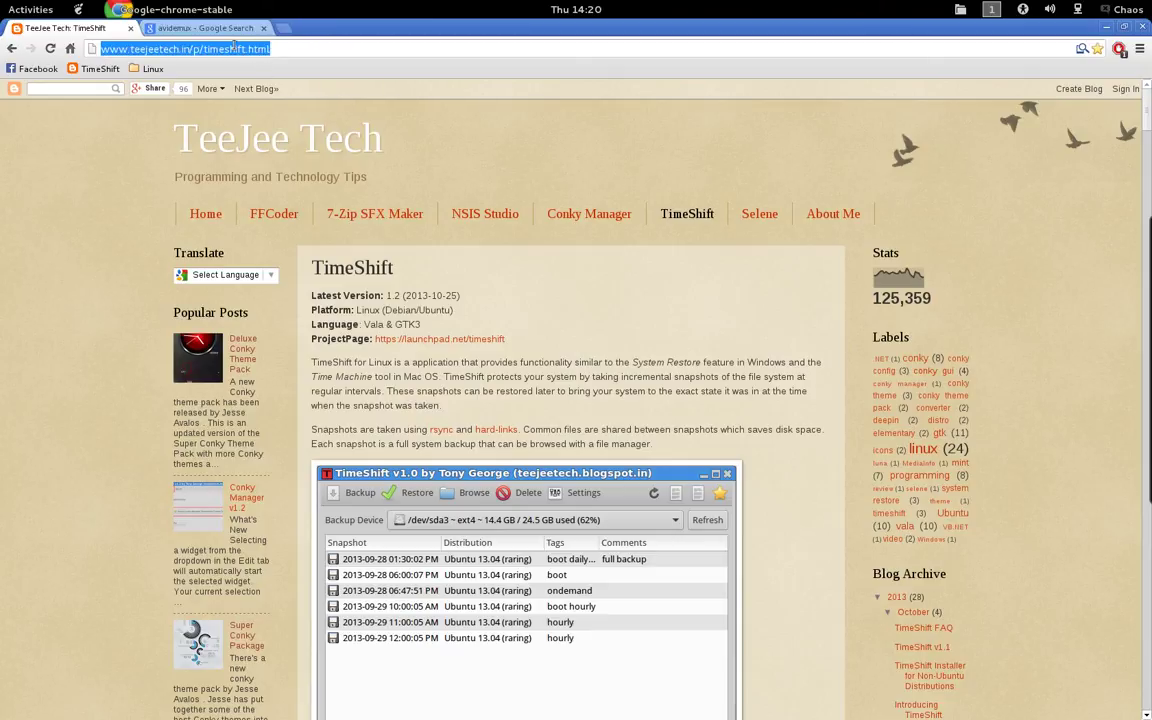
pyautogui.scroll(-2, 588, 163)
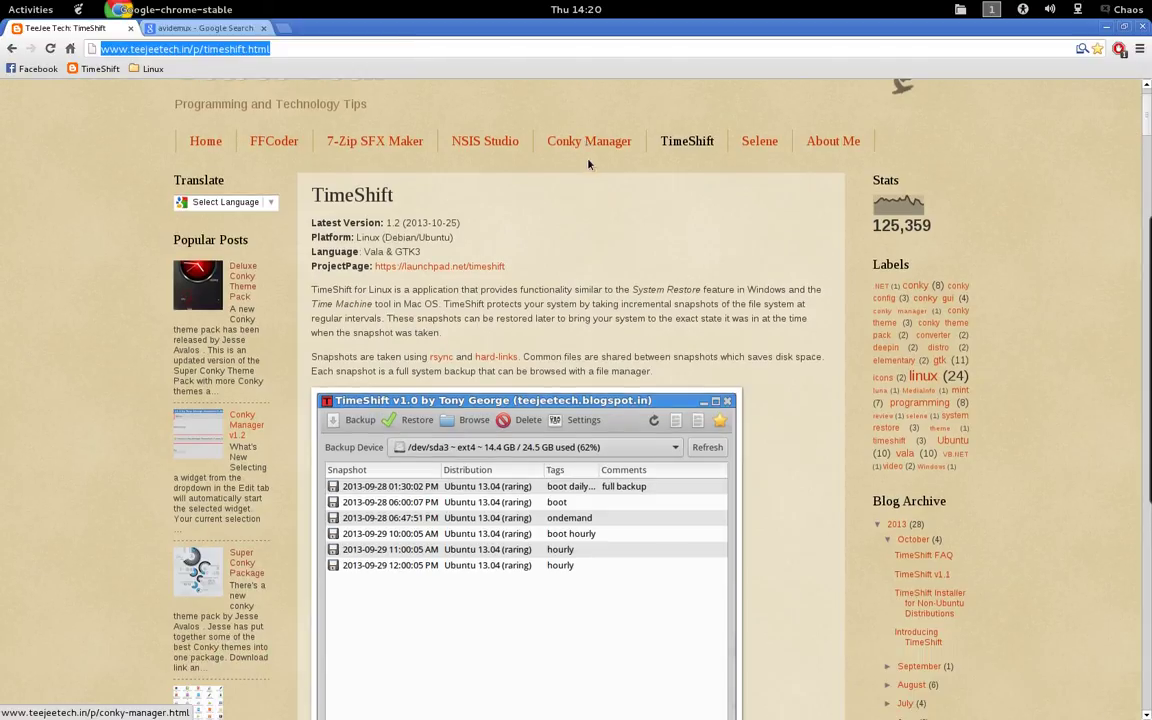
pyautogui.scroll(-8, 588, 163)
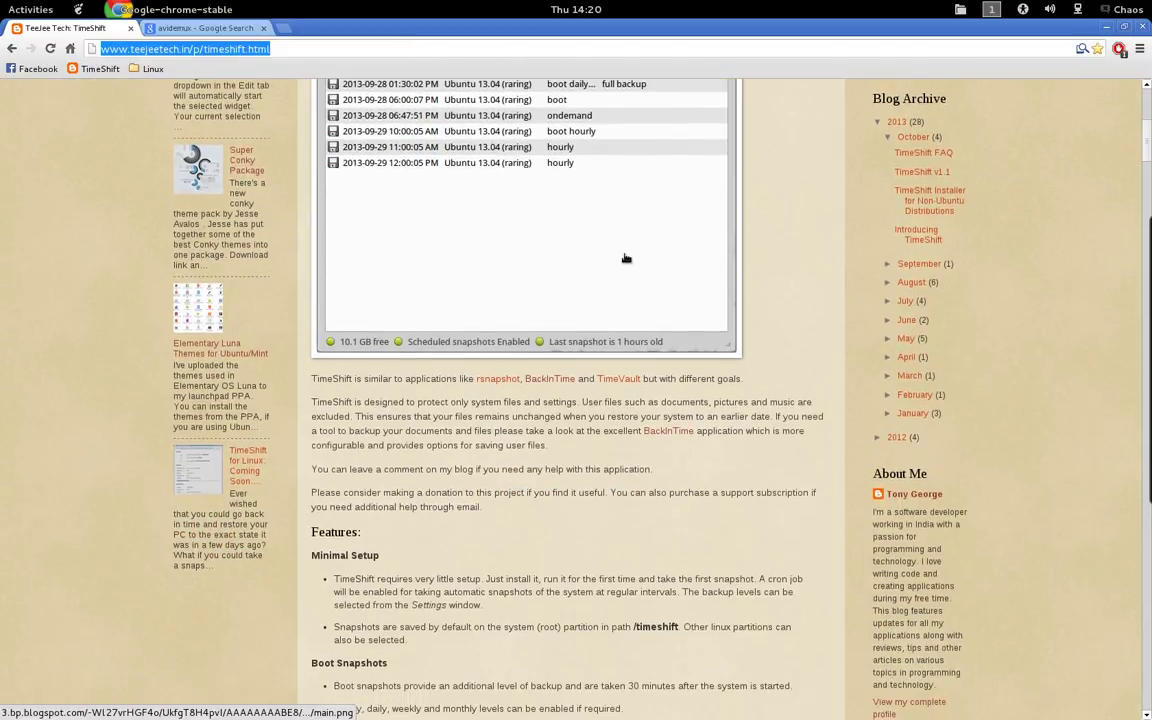
pyautogui.scroll(-14, 625, 258)
pyautogui.scroll(-1, 711, 291)
pyautogui.scroll(12, 711, 291)
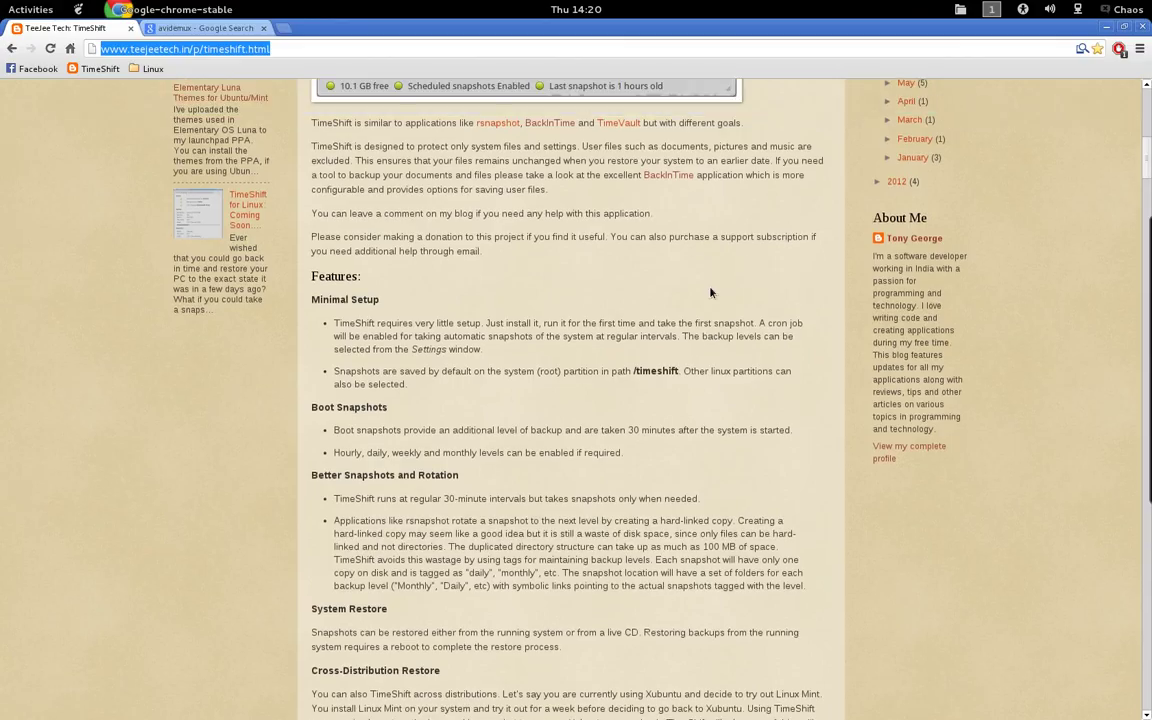
pyautogui.scroll(12, 711, 292)
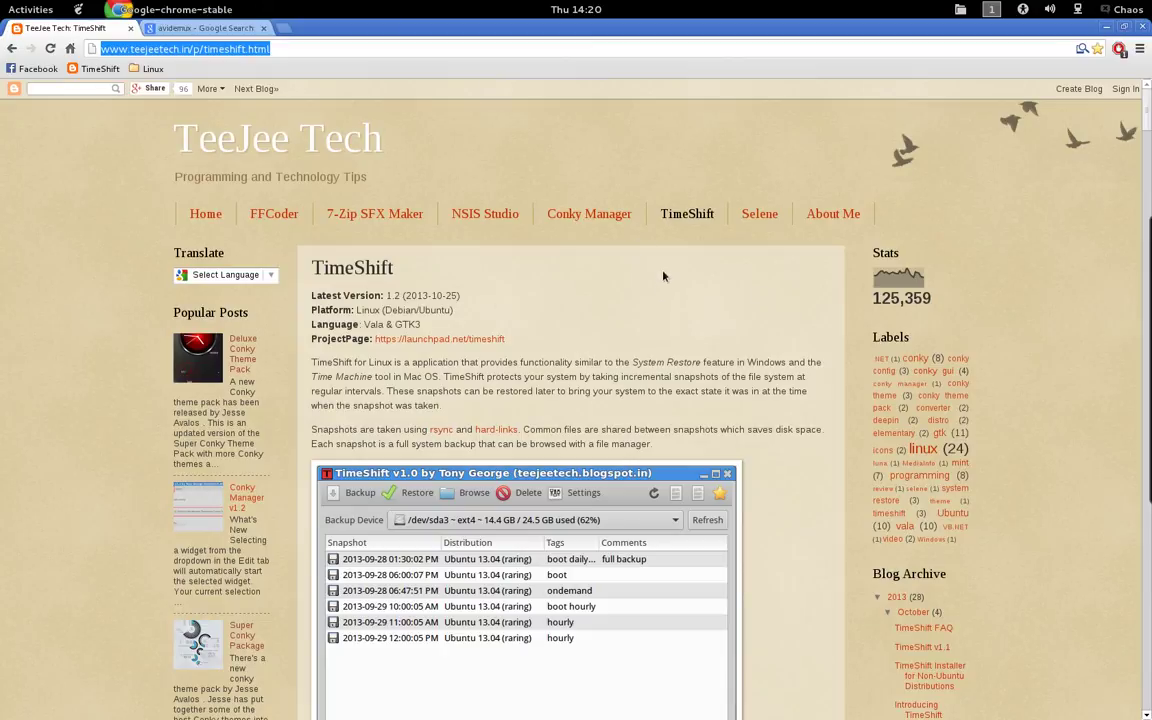
# Step: Review the TimeShift page again from its version details through the features to the start of the Installation section
pyautogui.scroll(-3, 662, 276)
pyautogui.scroll(-4, 666, 270)
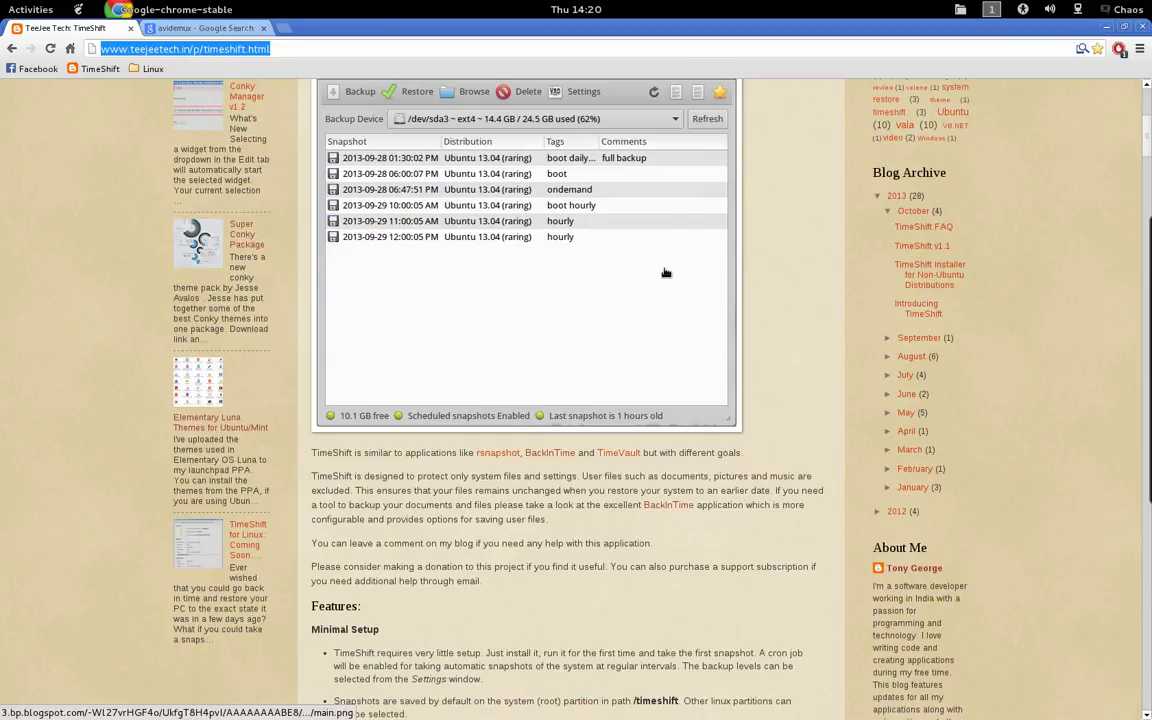
pyautogui.scroll(4, 826, 183)
pyautogui.scroll(4, 870, 170)
pyautogui.scroll(-1, 960, 215)
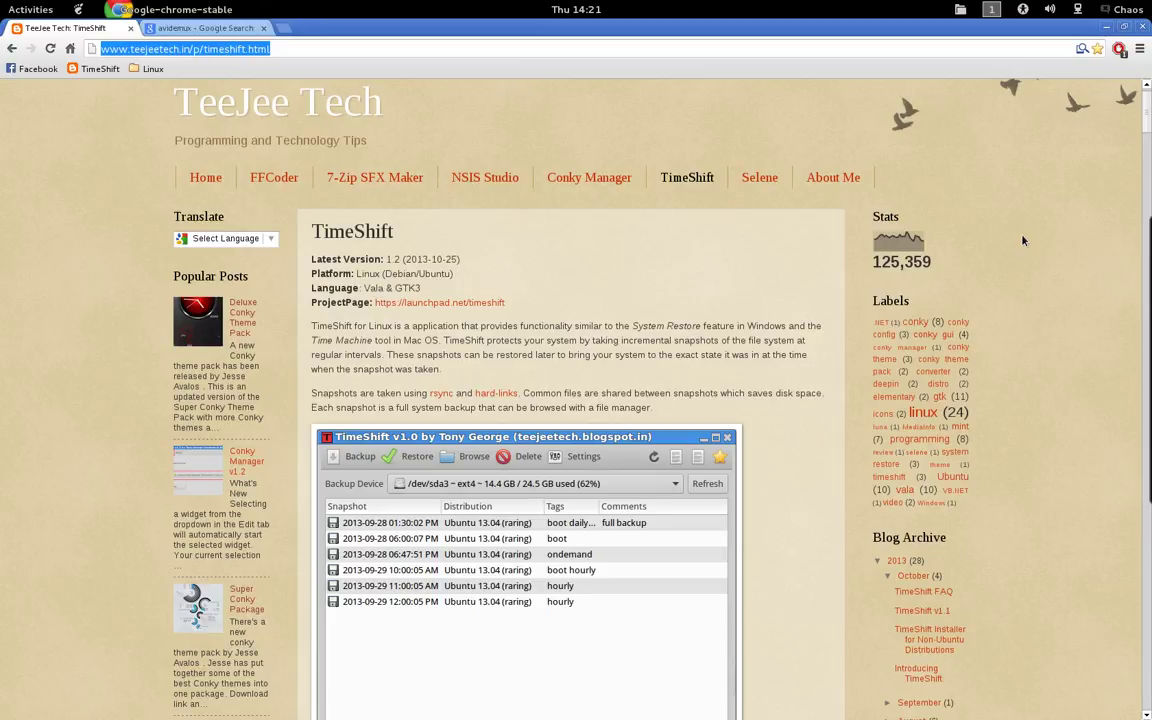
pyautogui.scroll(-1, 1022, 240)
pyautogui.scroll(1, 1022, 240)
pyautogui.scroll(-3, 1022, 240)
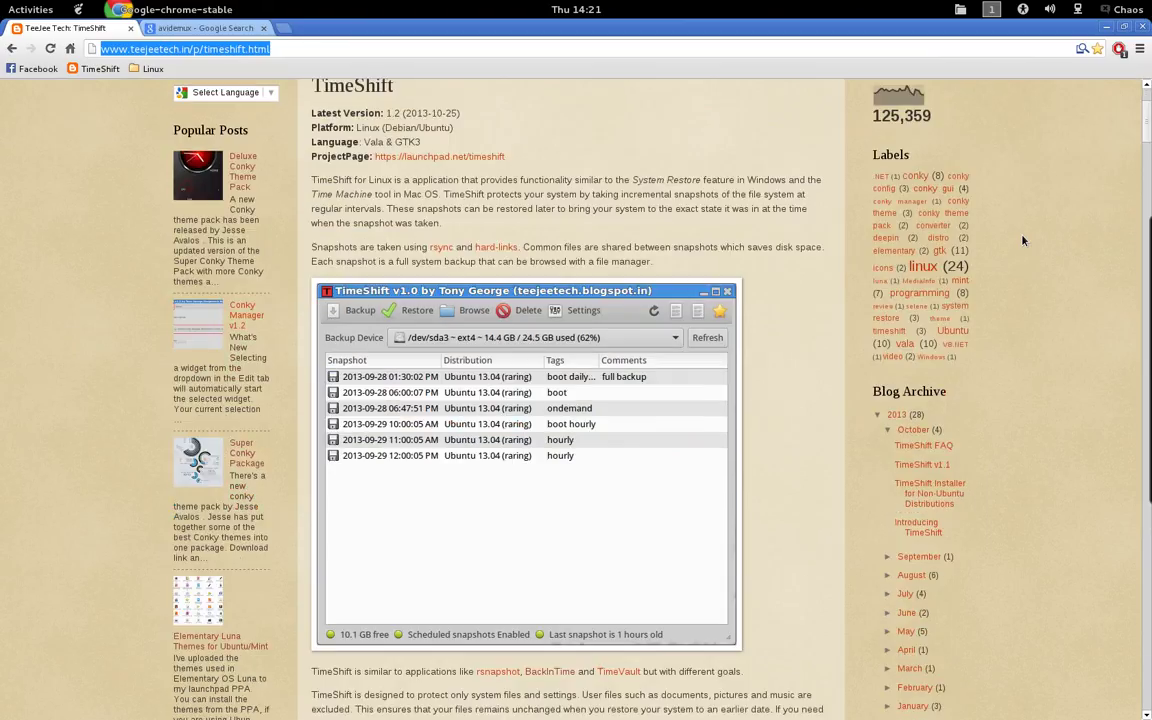
pyautogui.scroll(-10, 1022, 240)
pyautogui.scroll(-4, 1022, 240)
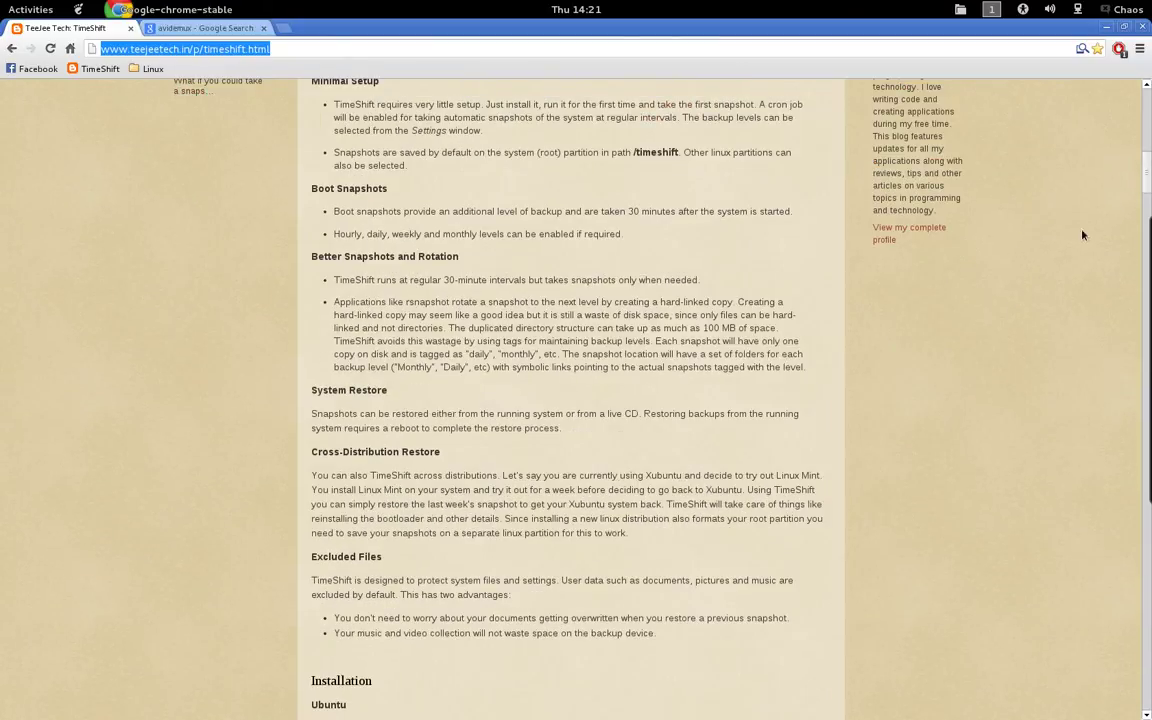
# Step: Read the most recent visitor comments and author replies at the end of the TimeShift page
pyautogui.click(1148, 175)
pyautogui.moveTo(1148, 175); pyautogui.dragTo(1148, 705)
pyautogui.scroll(3, 1016, 478)
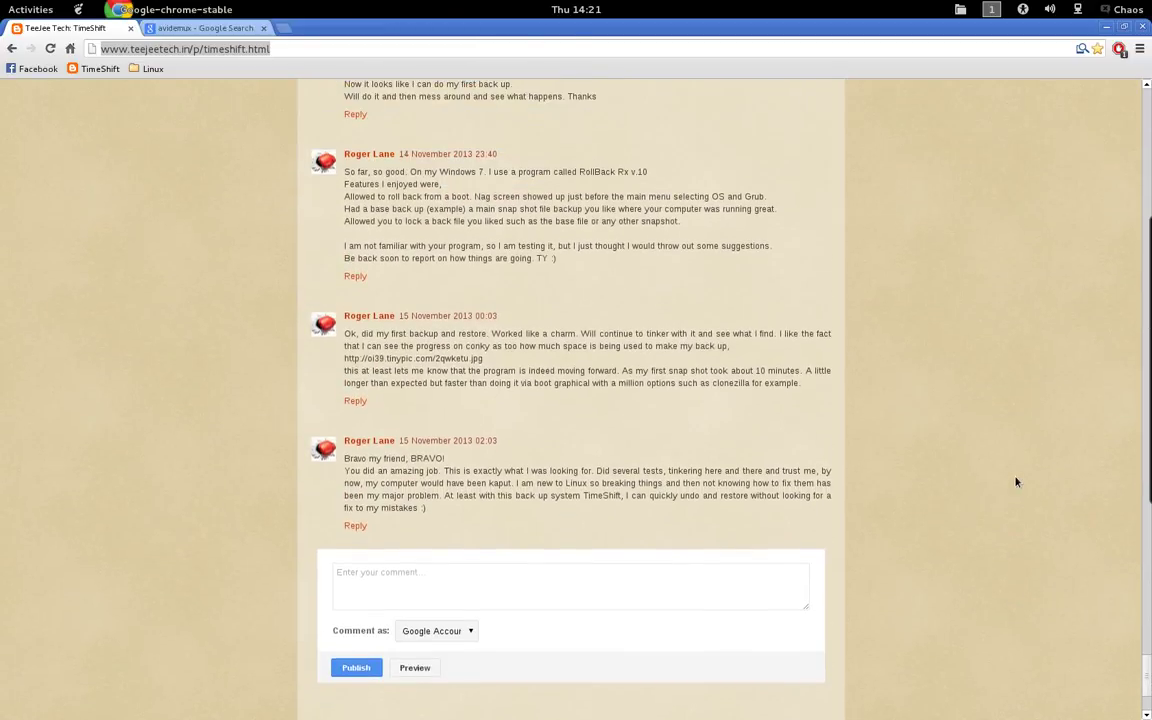
pyautogui.scroll(5, 1016, 482)
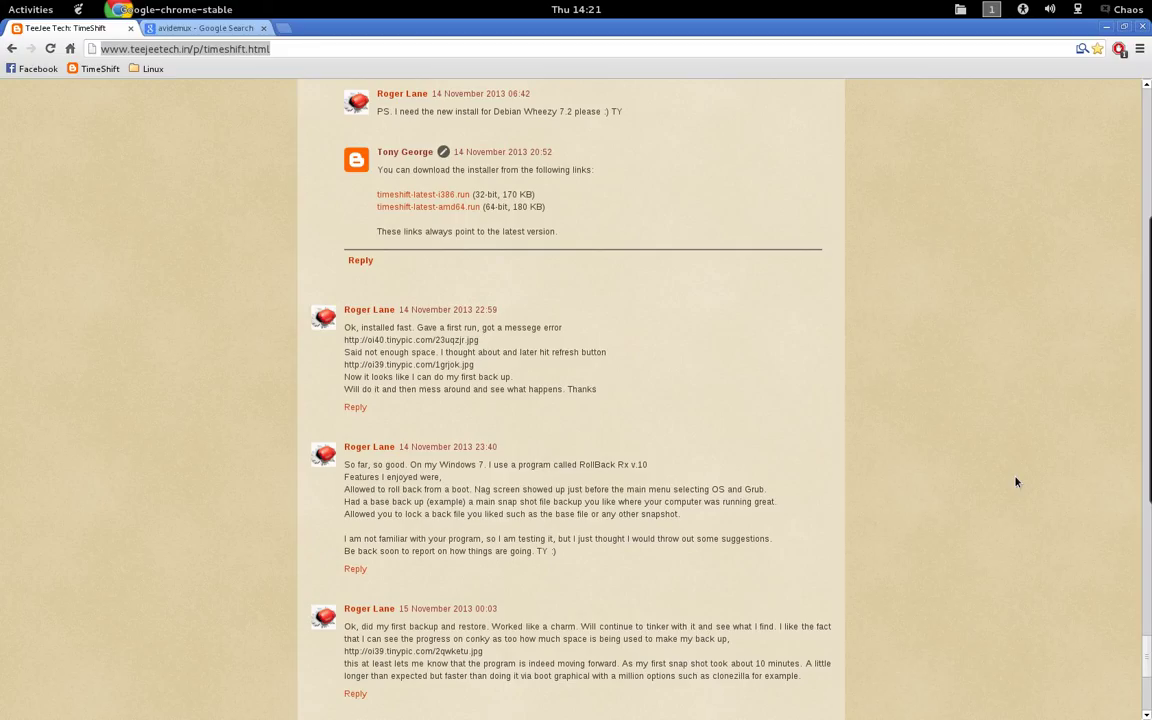
pyautogui.scroll(-3, 1016, 482)
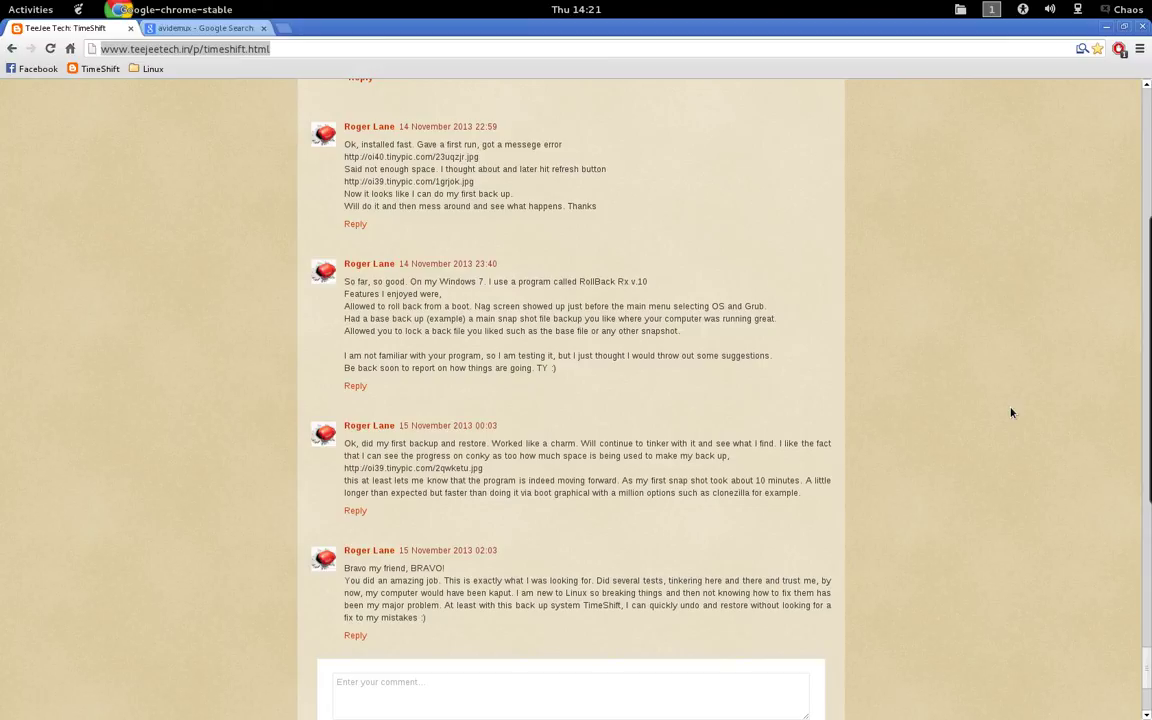
pyautogui.scroll(-2, 1011, 412)
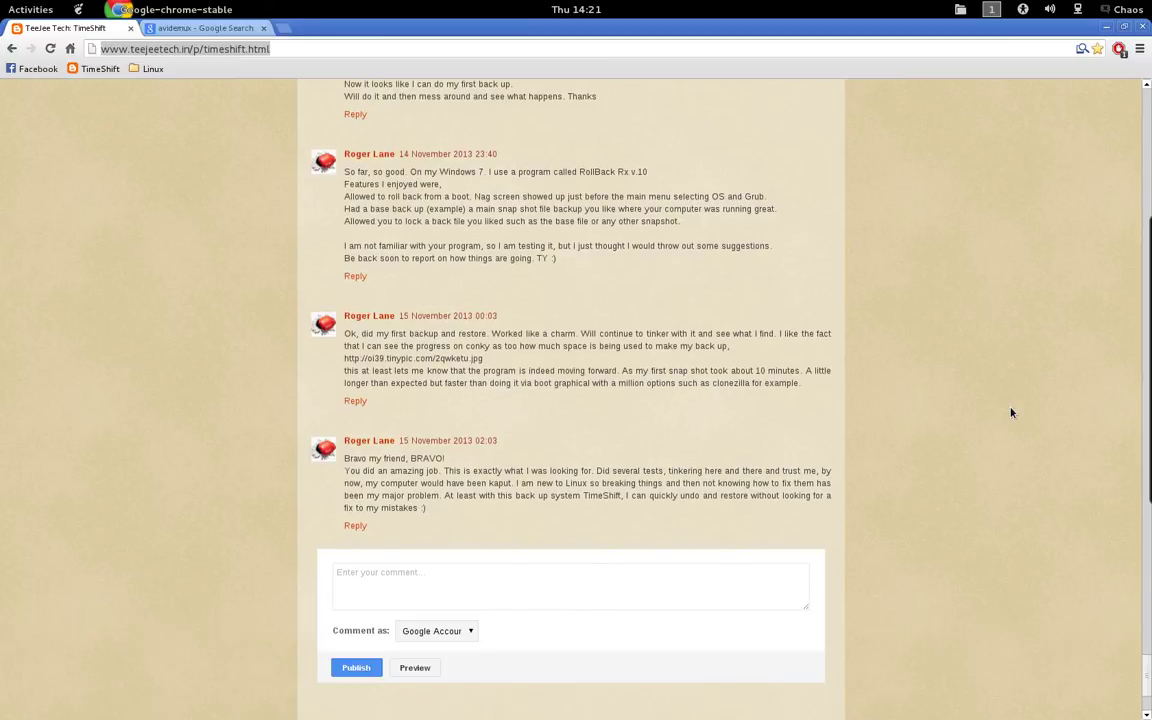
pyautogui.scroll(6, 1011, 412)
pyautogui.scroll(12, 977, 237)
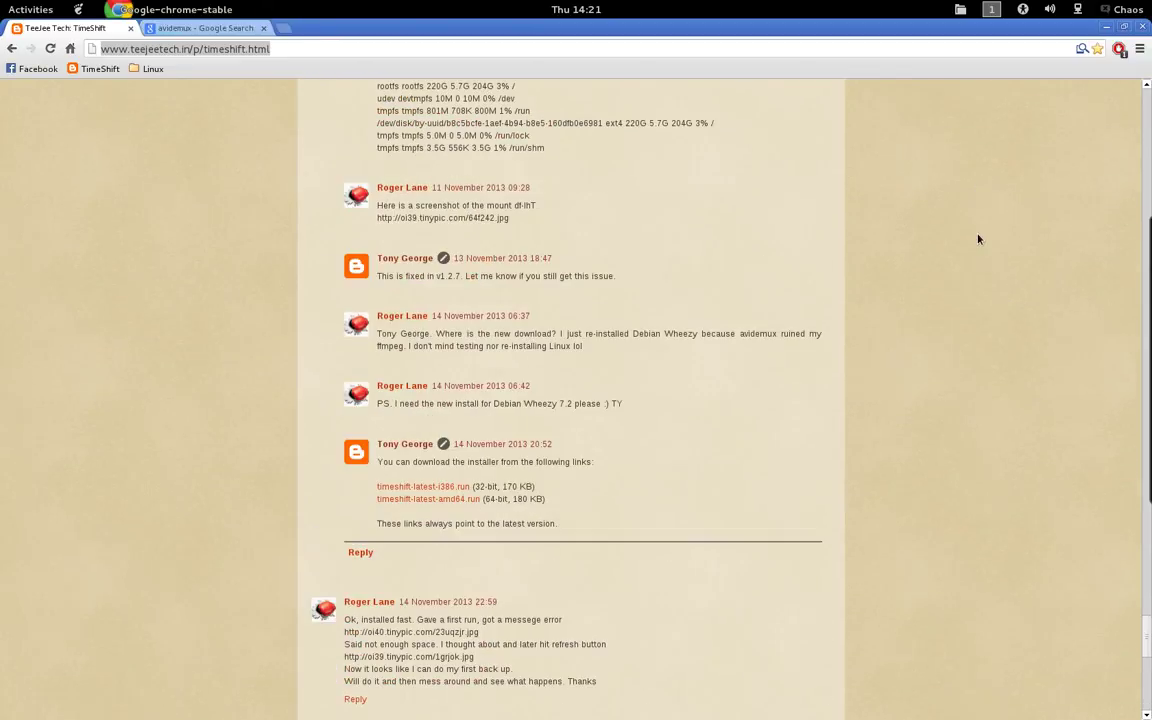